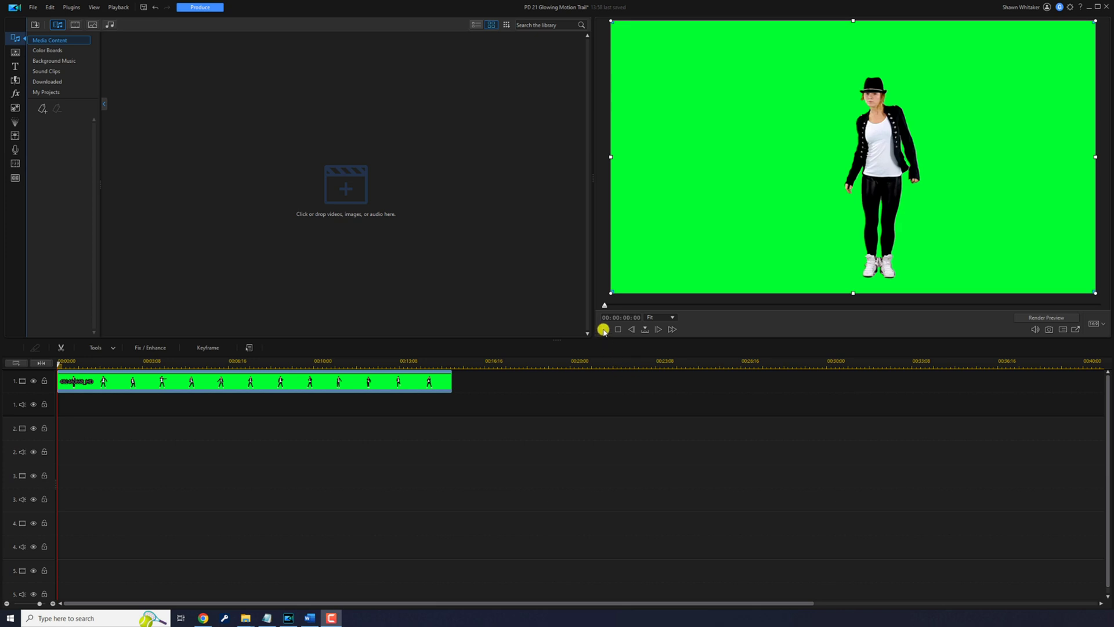
Step: Preview the dancer clip, then open it in PiP Designer
left_click(603, 329)
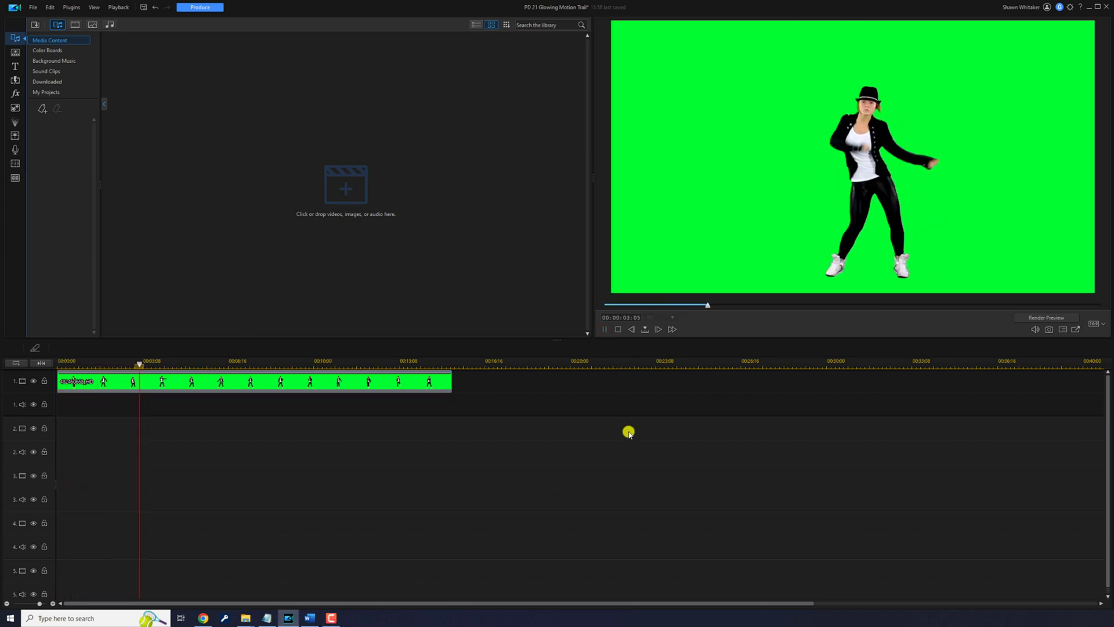
left_click(618, 329)
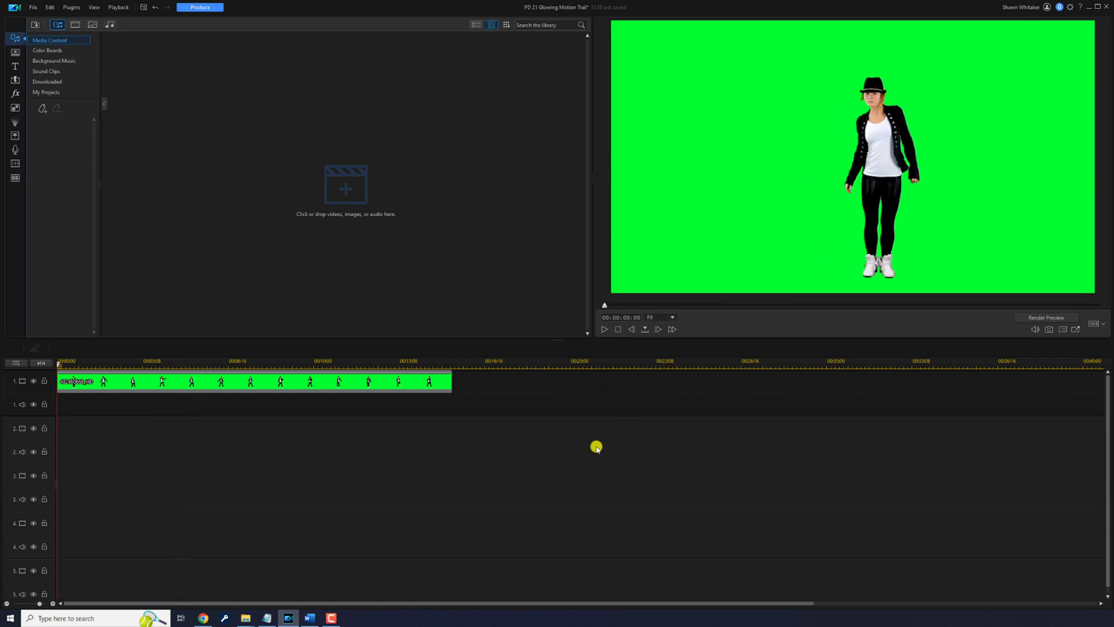
double_click(264, 383)
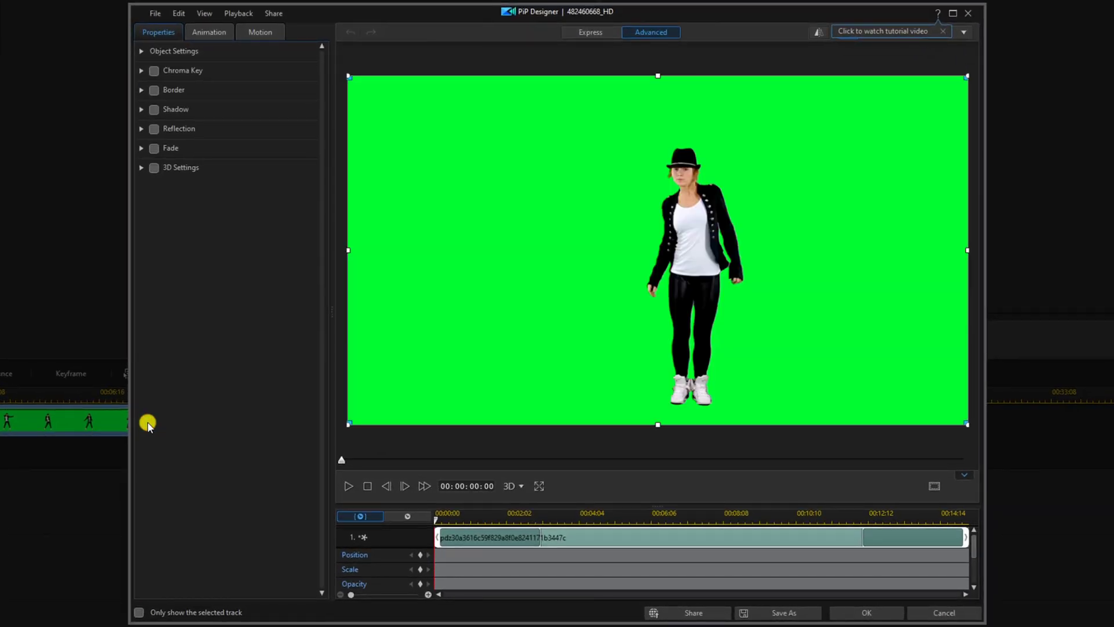
Step: Enable Chroma Key, sample the green background and set Color Range to 60
left_click(142, 70)
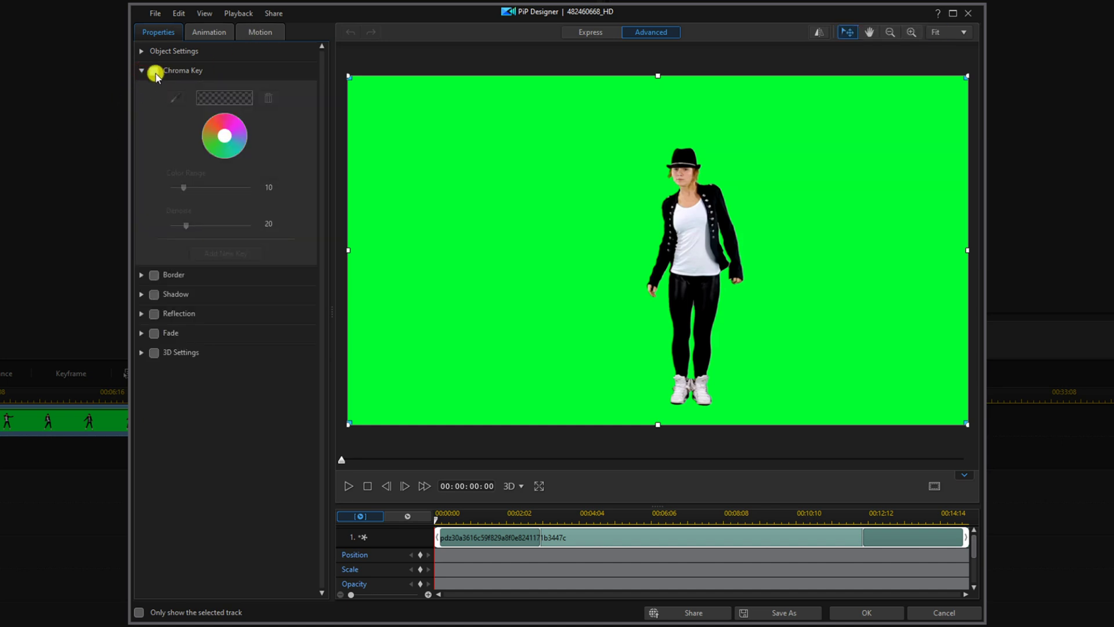
left_click(154, 71)
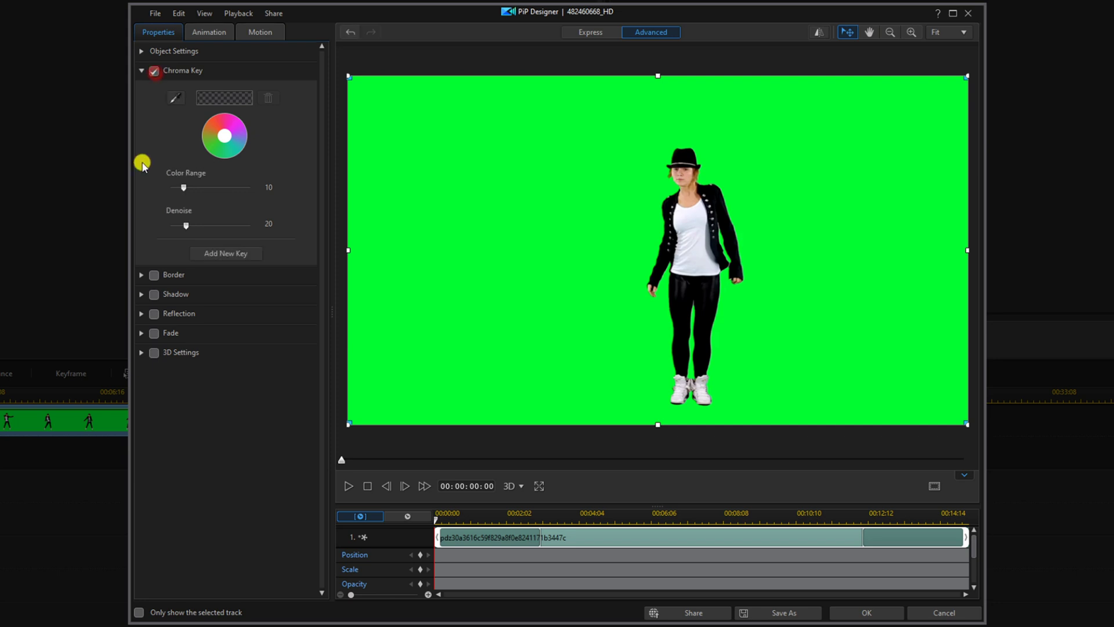
left_click(176, 100)
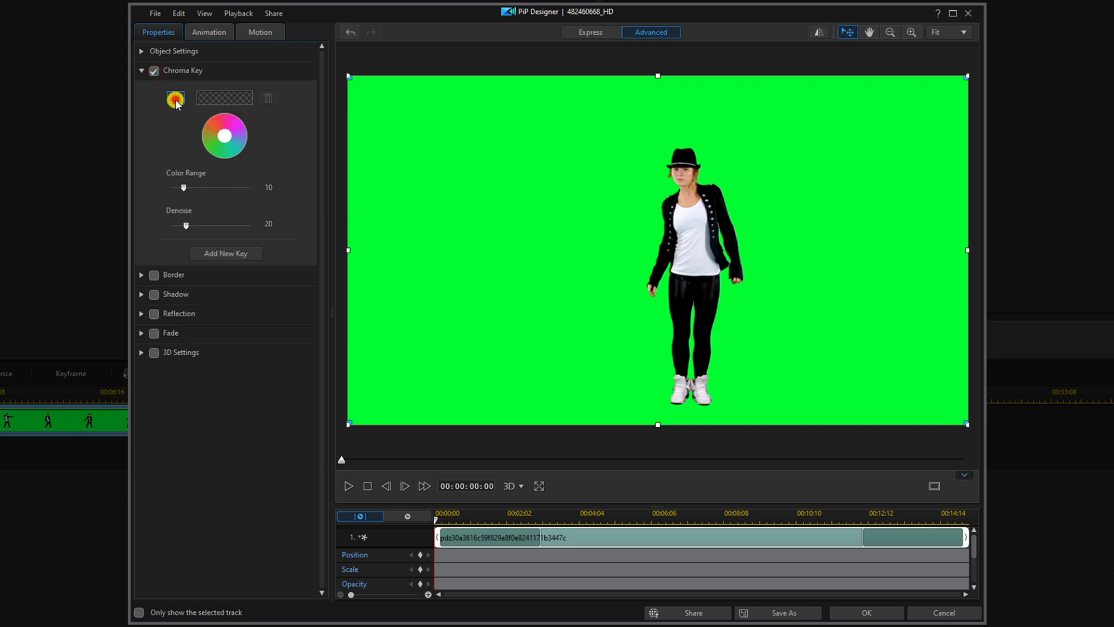
left_click(556, 232)
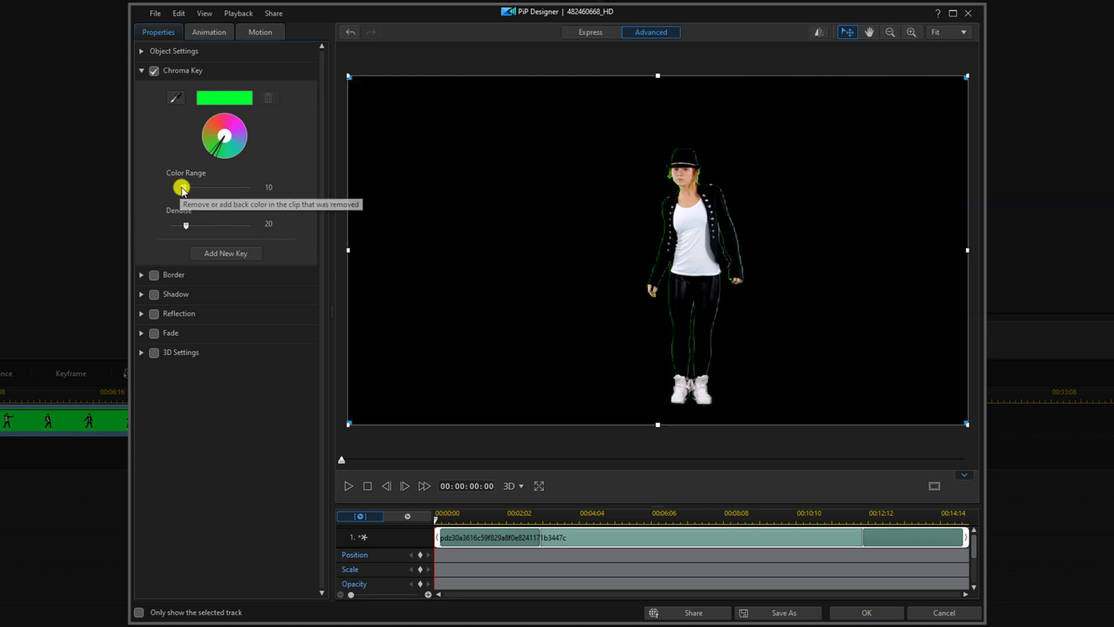
left_click_drag(182, 189, 296, 199)
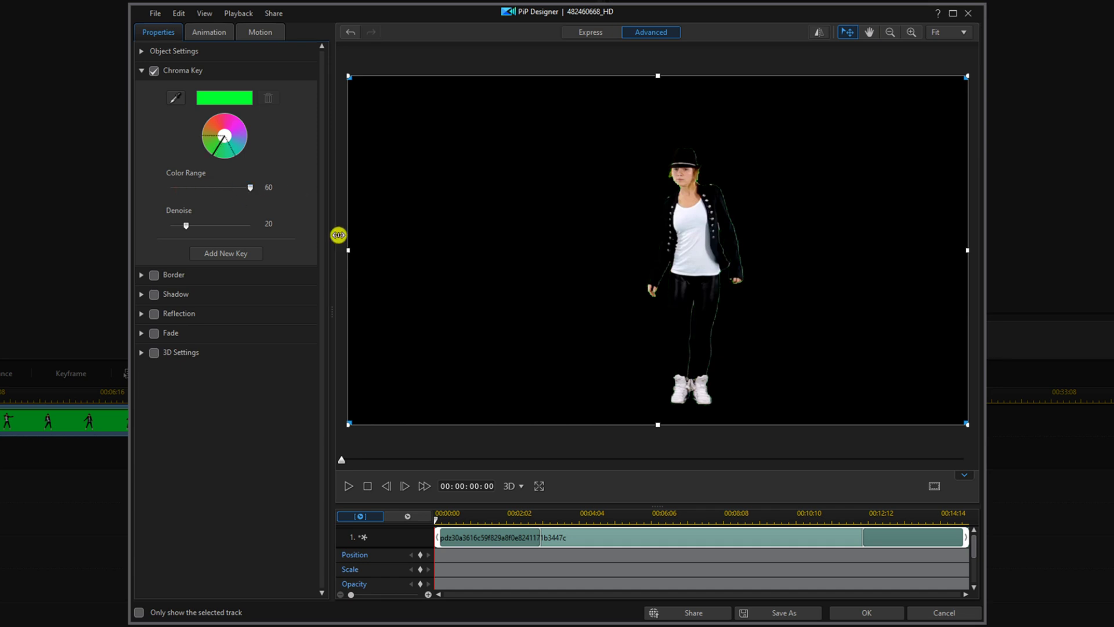
left_click(847, 617)
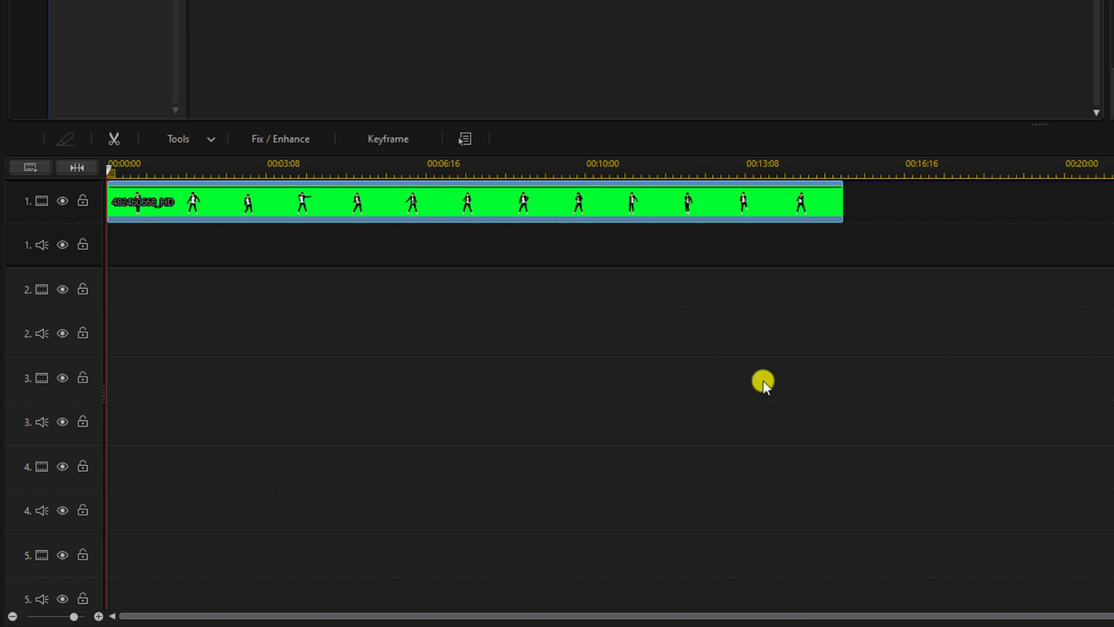
Step: Copy the dancer clip and paste it onto empty track 4 at the start
right_click(507, 216)
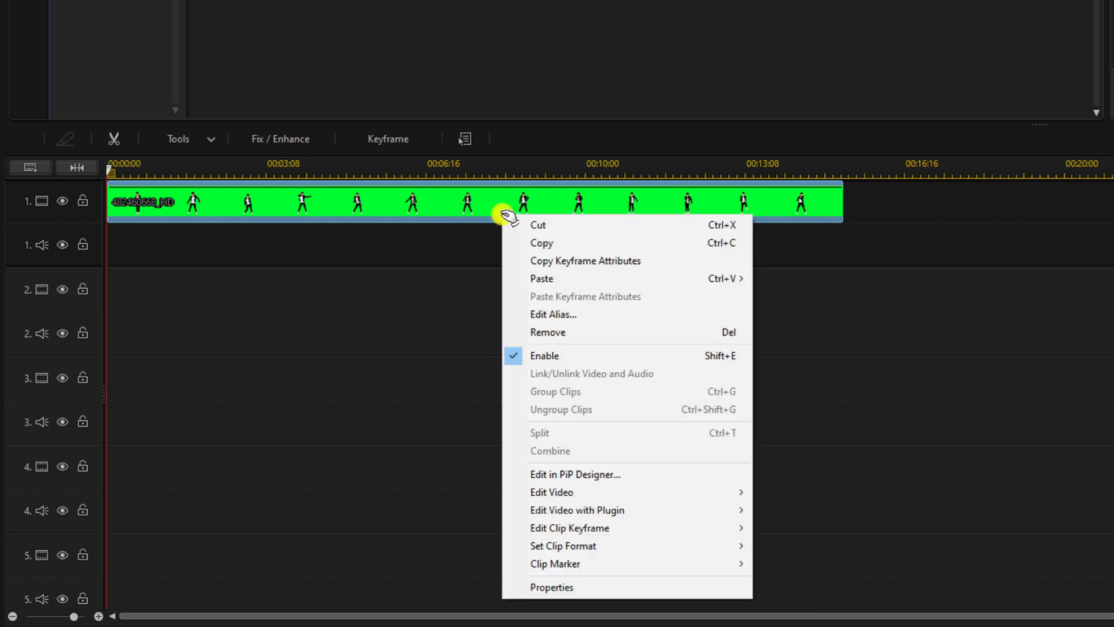
left_click(575, 243)
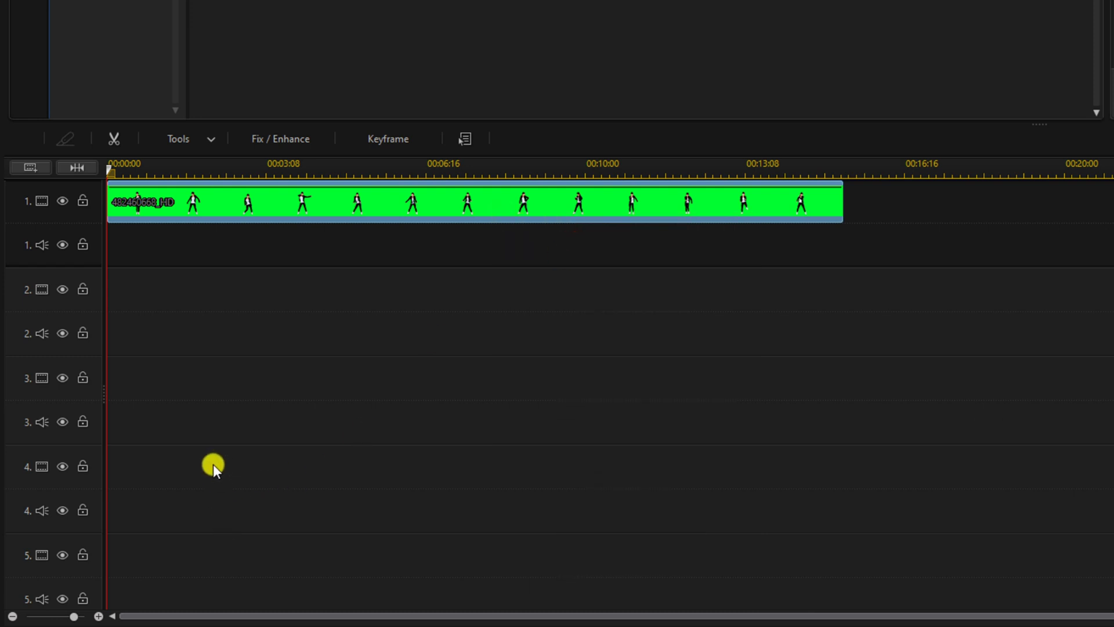
right_click(206, 478)
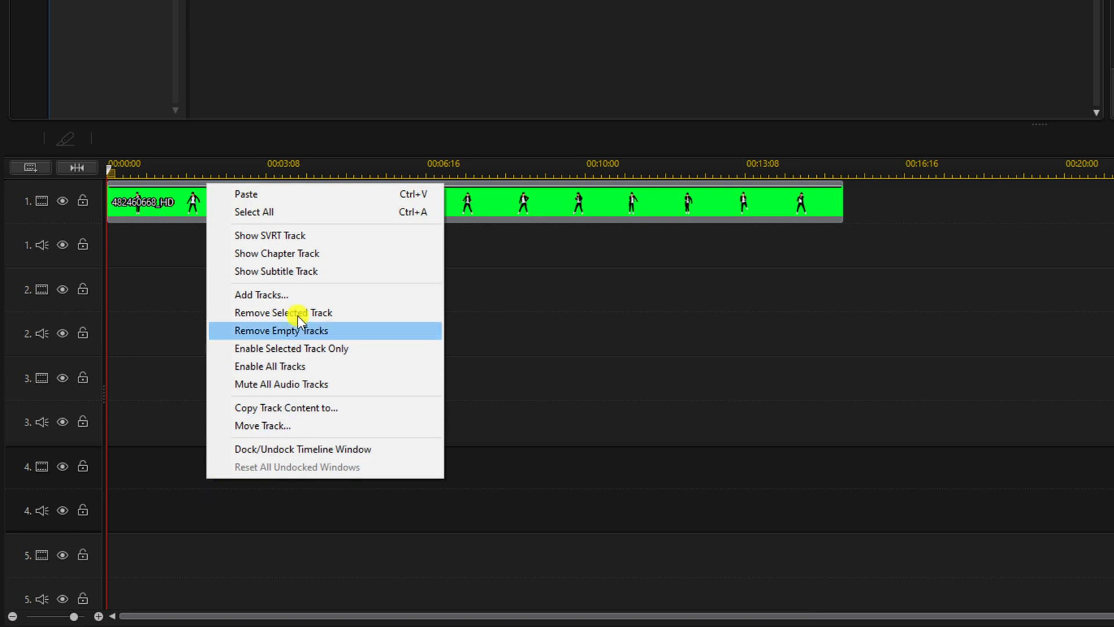
left_click(276, 197)
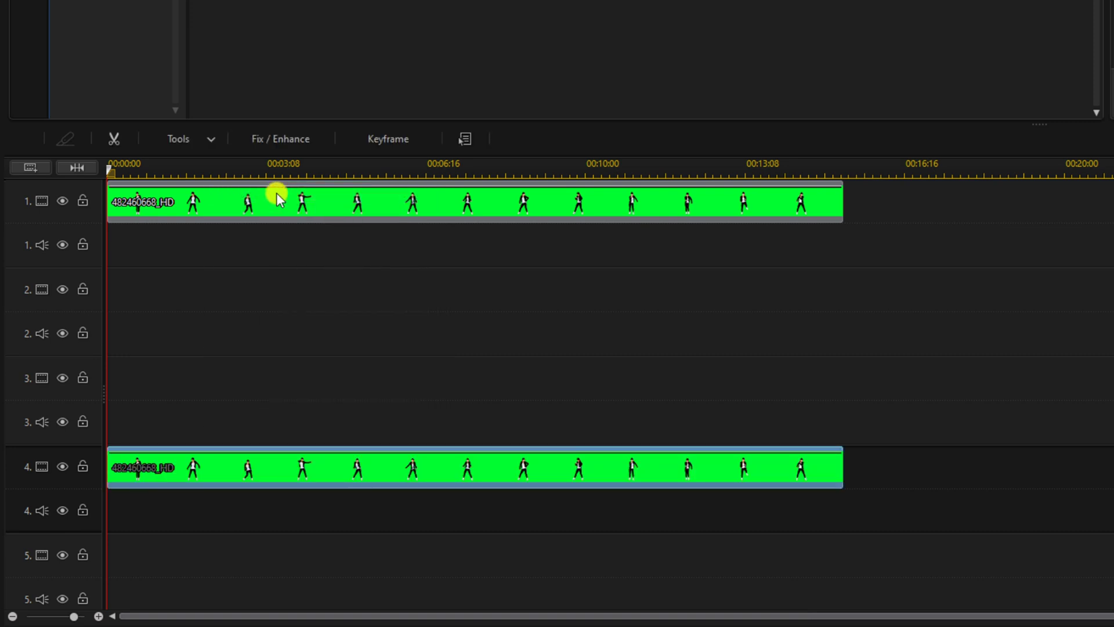
Step: Set the track-4 dancer copy's blending mode to Difference via Tools > Blending Mode
left_click(217, 140)
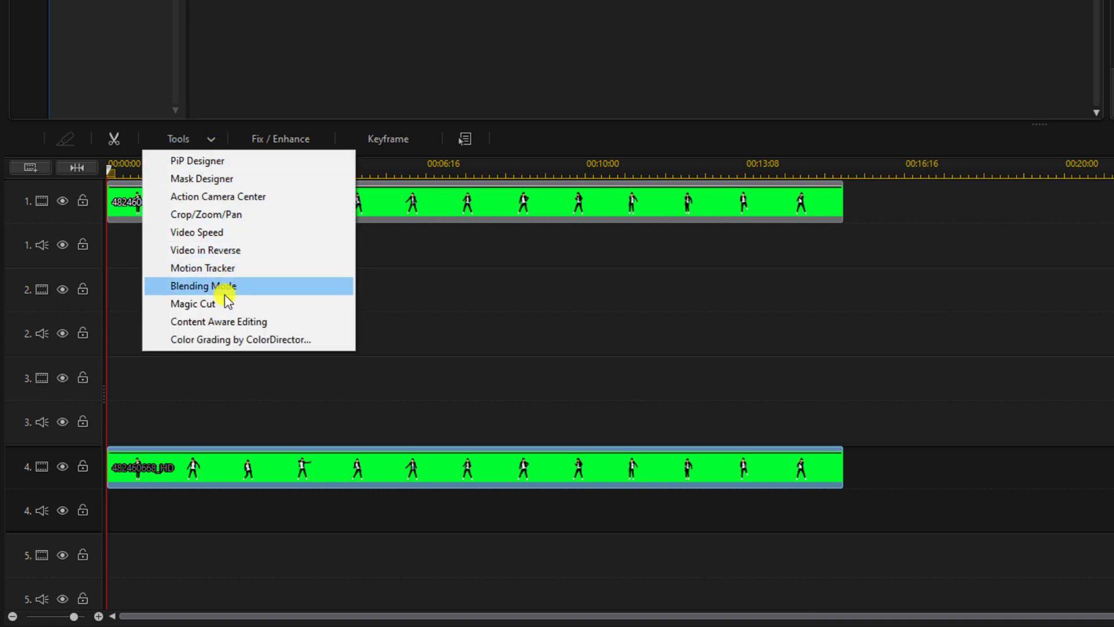
left_click(237, 286)
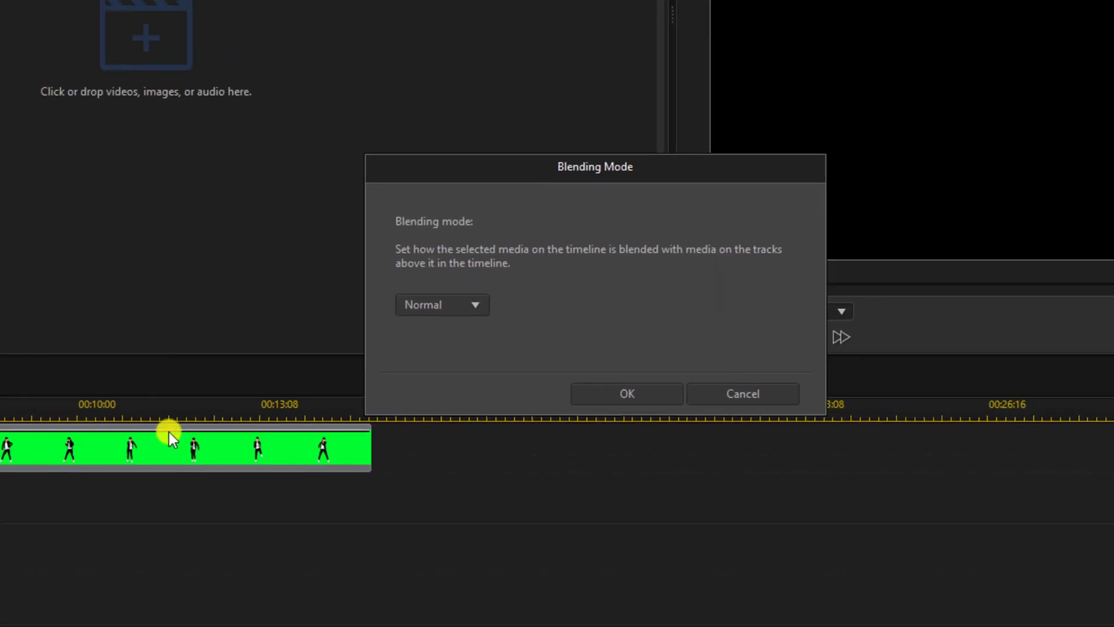
left_click(441, 323)
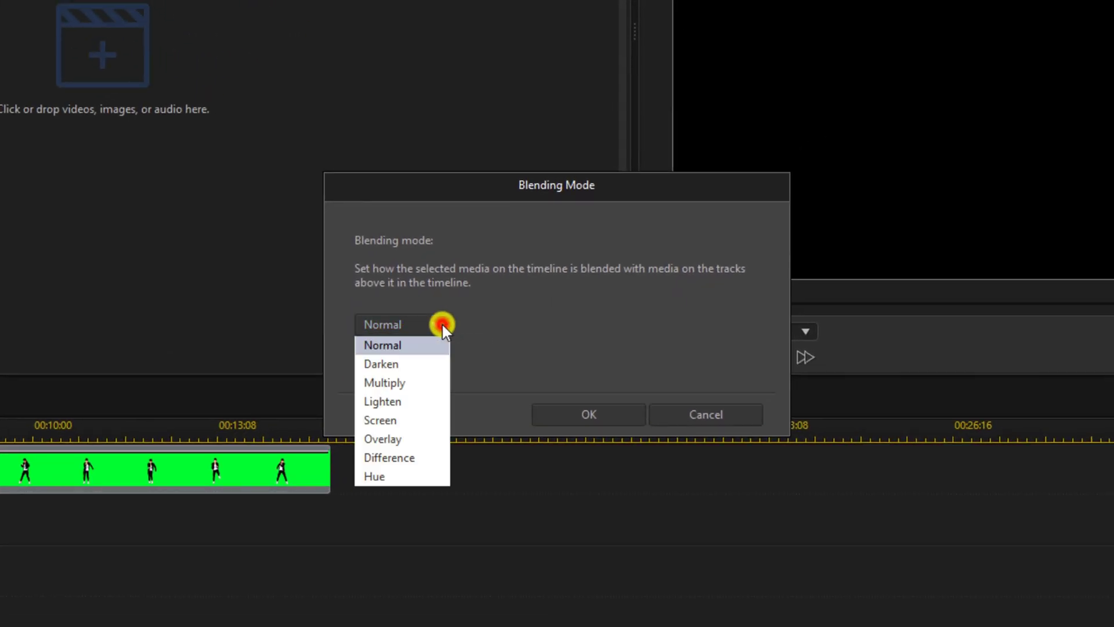
left_click(430, 457)
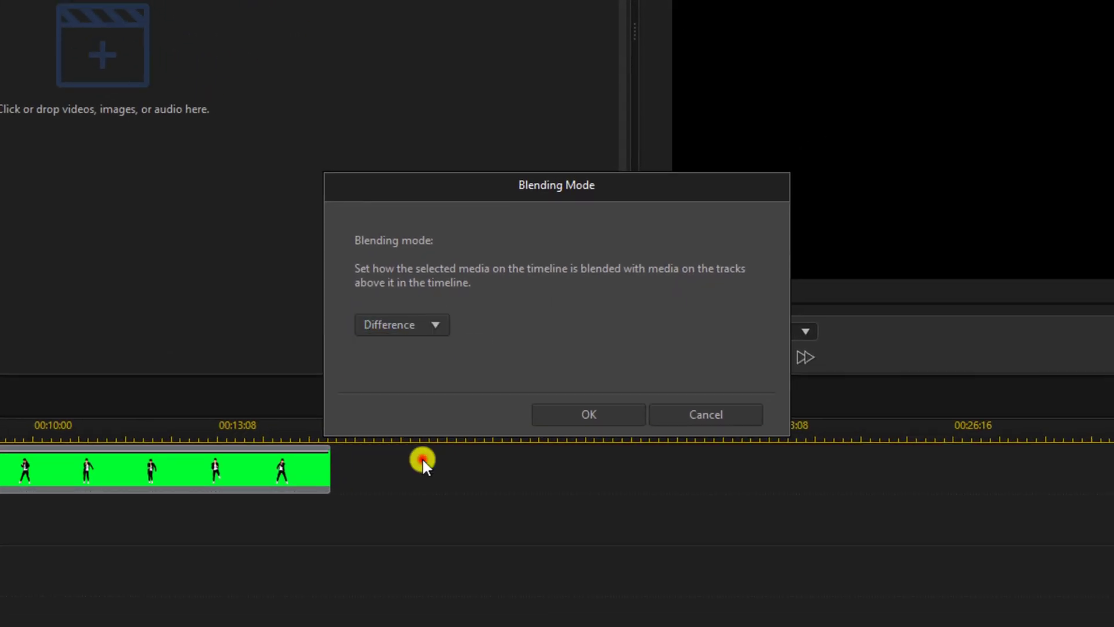
left_click(559, 412)
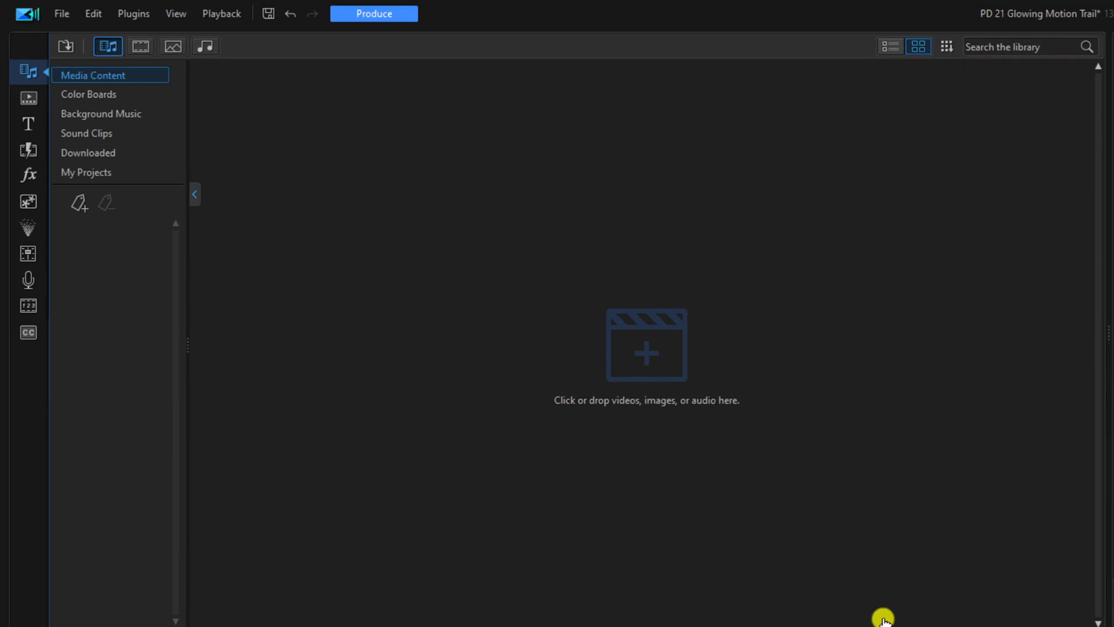
Step: Apply BCC Rays Radiant Edges from 3rd Party > BorisFX Lights to the track-4 copy and view its settings
left_click(23, 178)
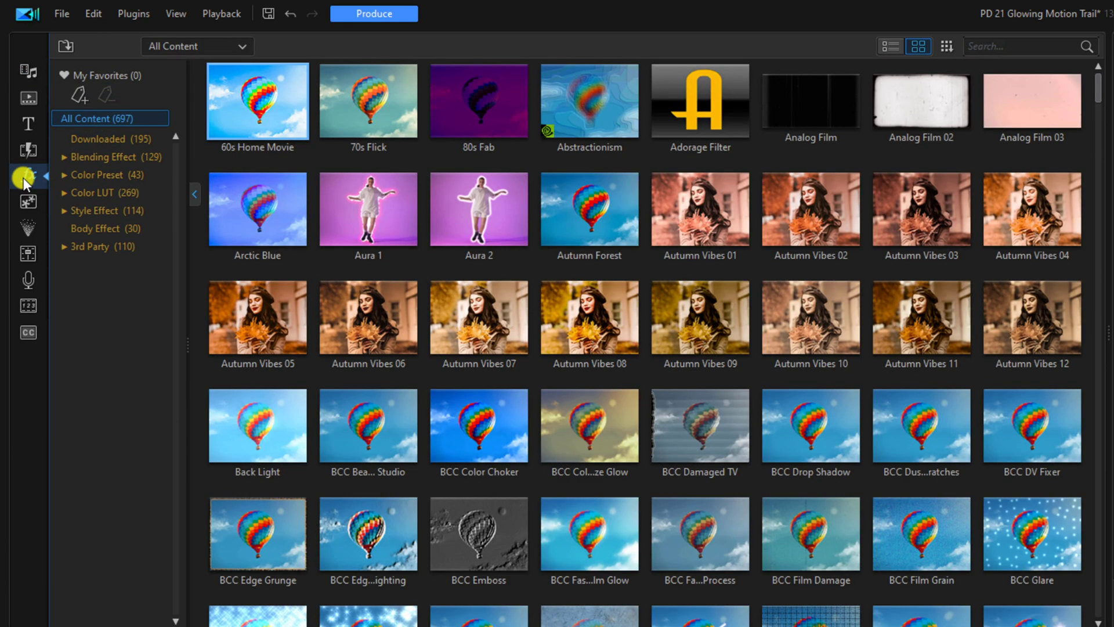
left_click(60, 249)
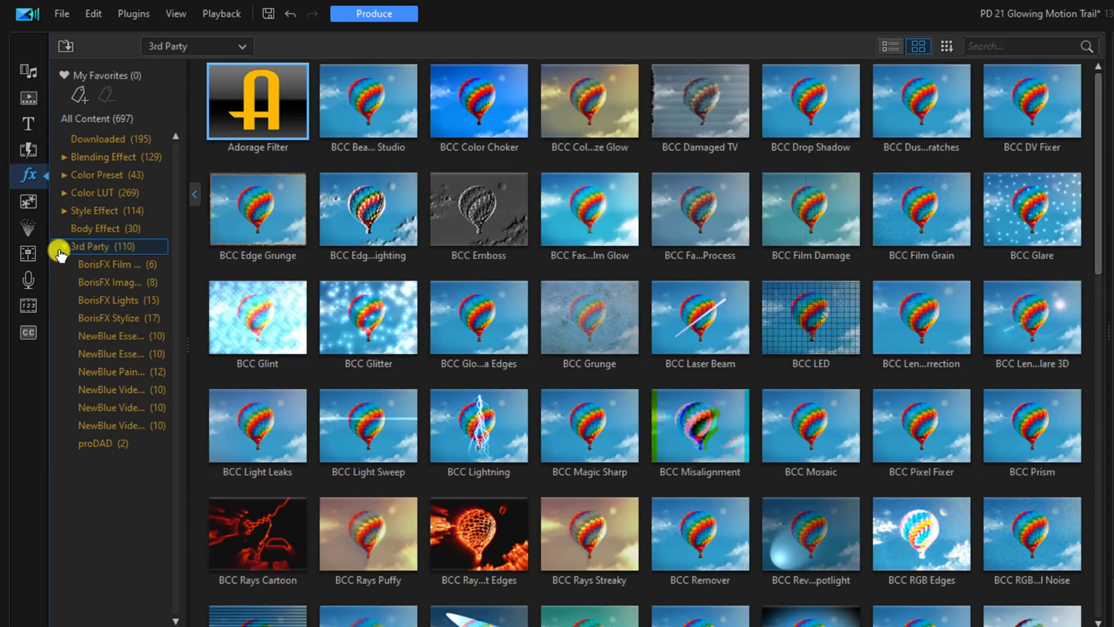
left_click(112, 306)
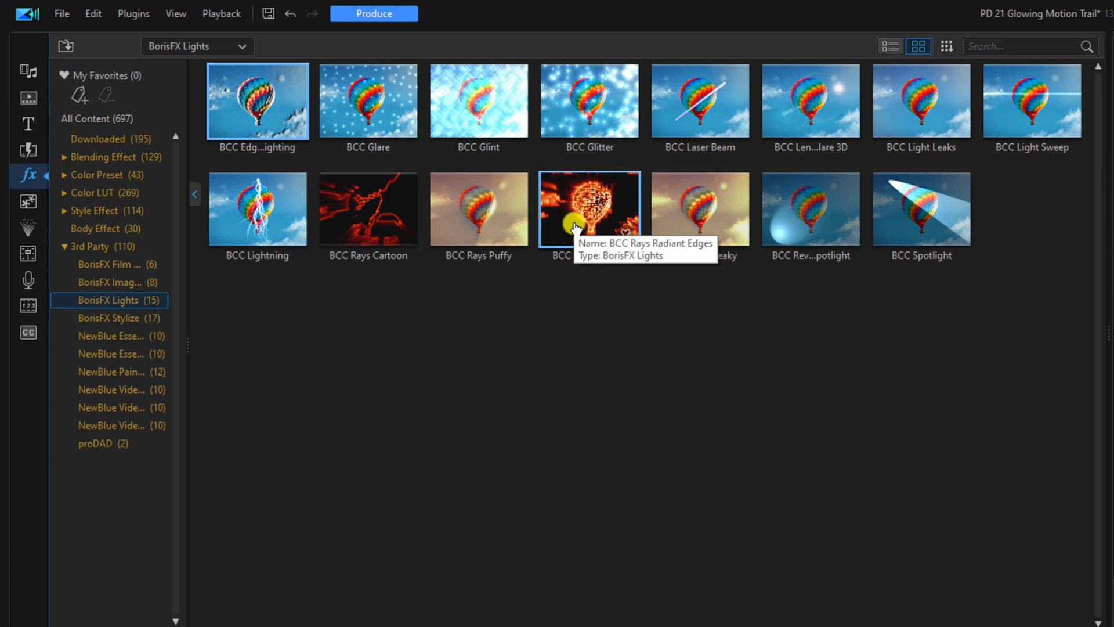
left_click(574, 227)
left_click_drag(574, 228, 348, 451)
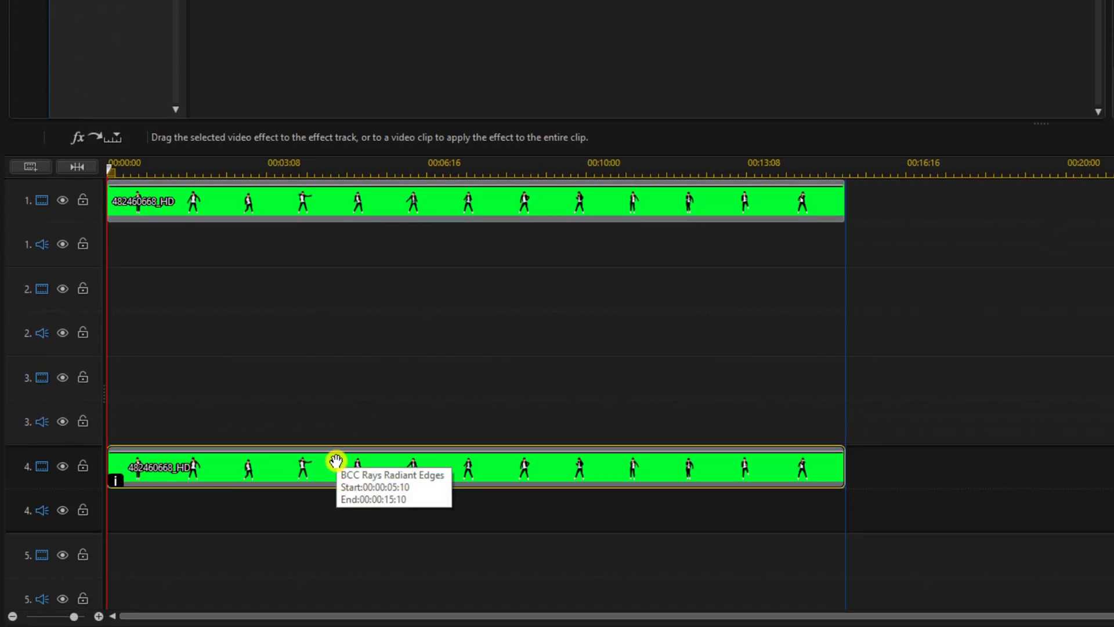
left_click_drag(336, 461, 336, 463)
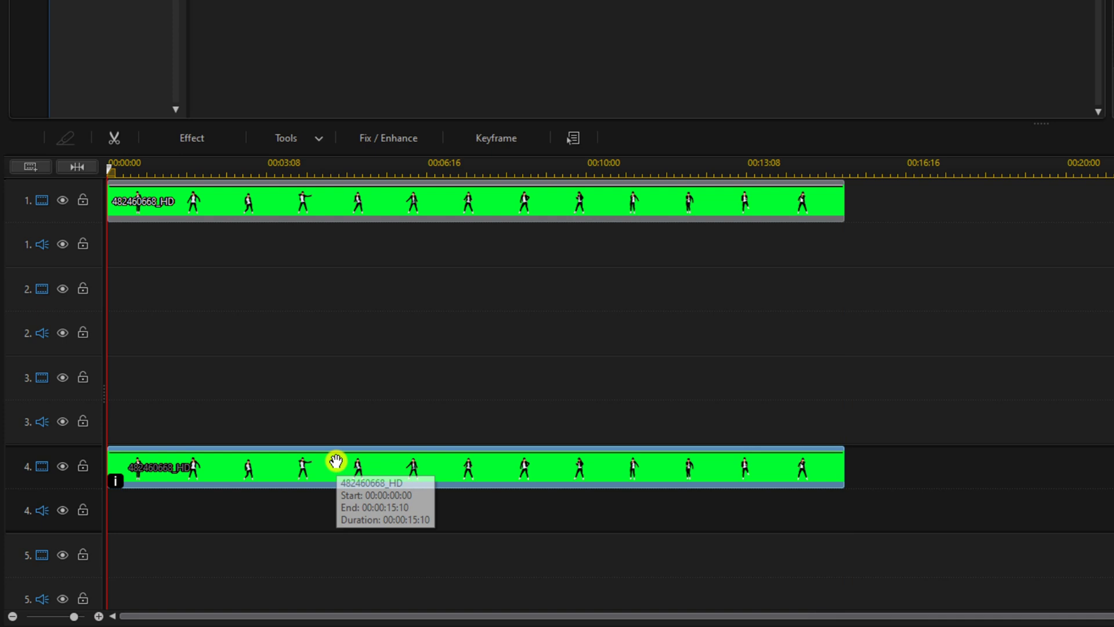
left_click(219, 138)
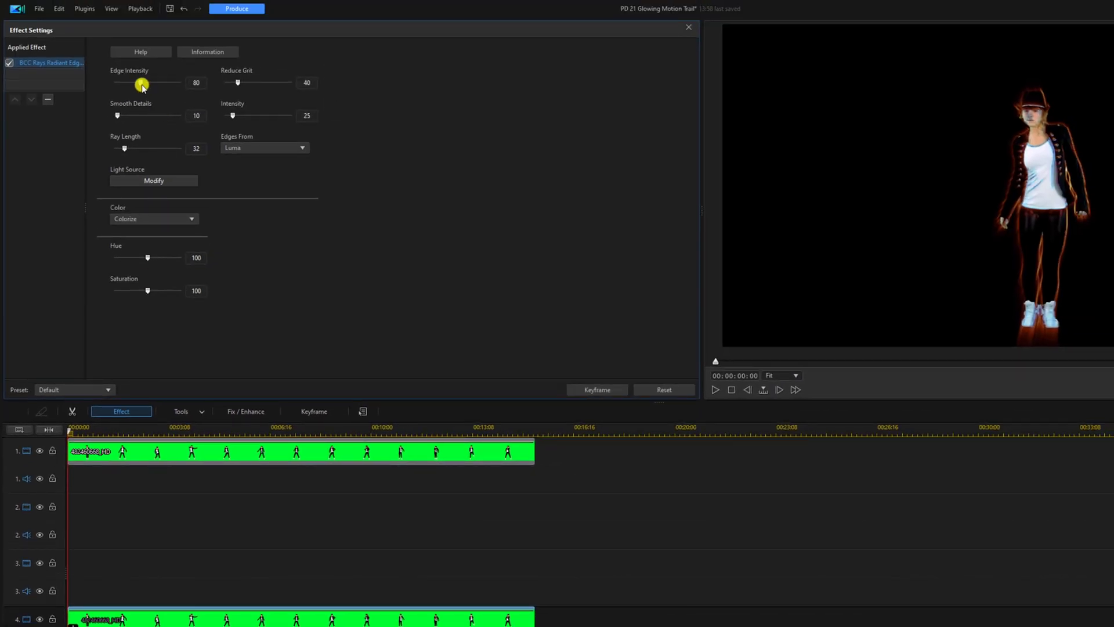
Step: Set Radiant Edges Edge Intensity 200, Ray Length 15, Hue 95, Saturation 200, then close settings
left_click_drag(143, 84, 203, 85)
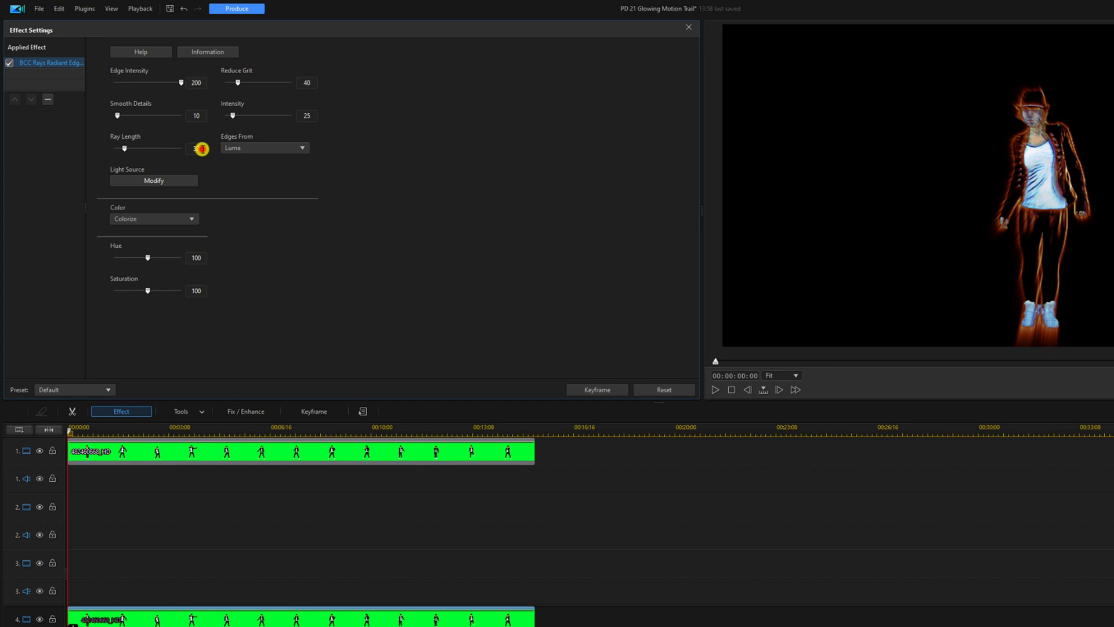
left_click_drag(201, 149, 184, 149)
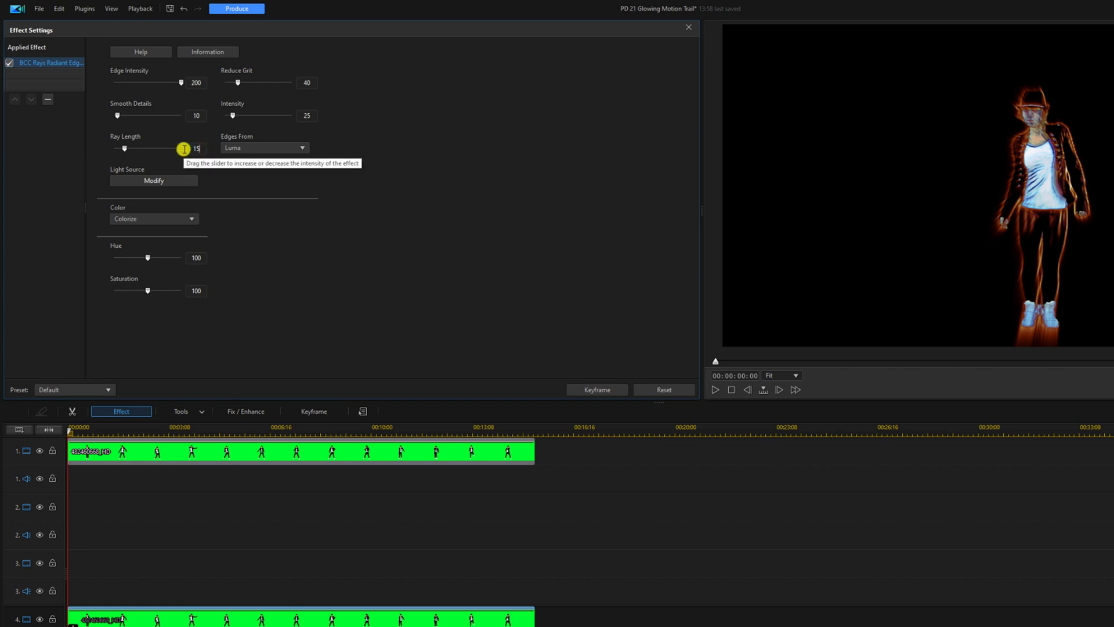
key("Return")
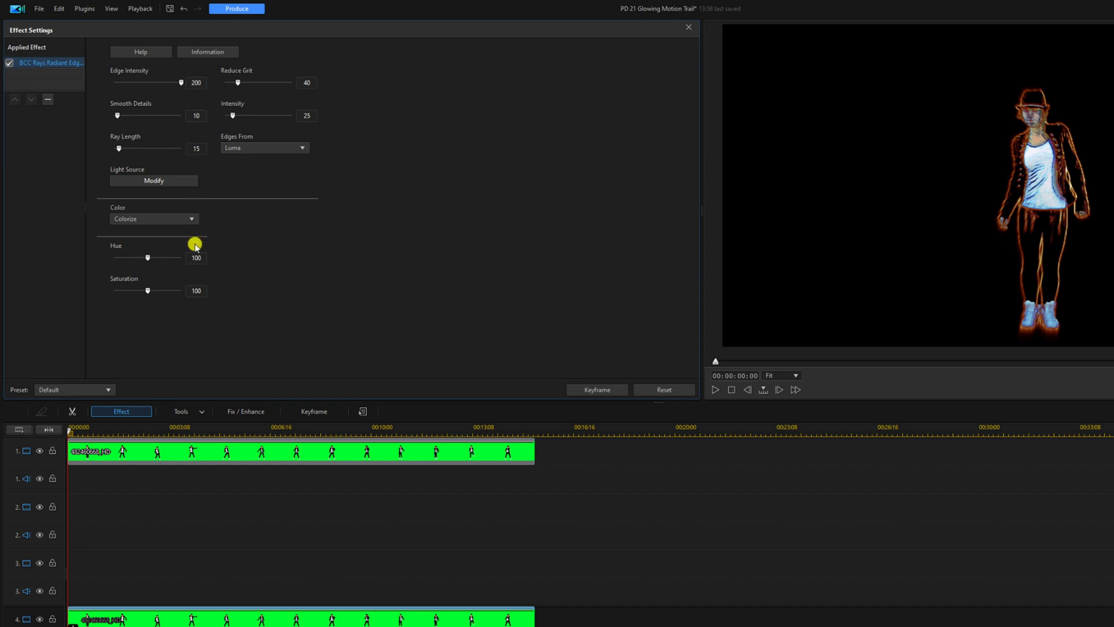
left_click_drag(203, 259, 187, 258)
key("Return")
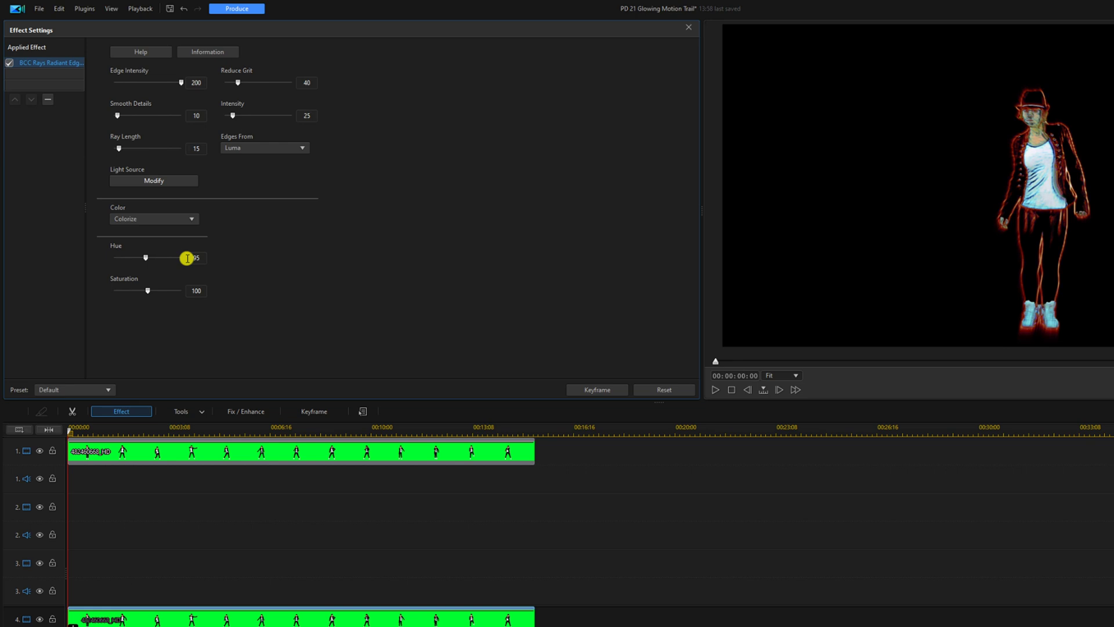
left_click(148, 291)
left_click_drag(148, 291, 186, 292)
left_click(689, 29)
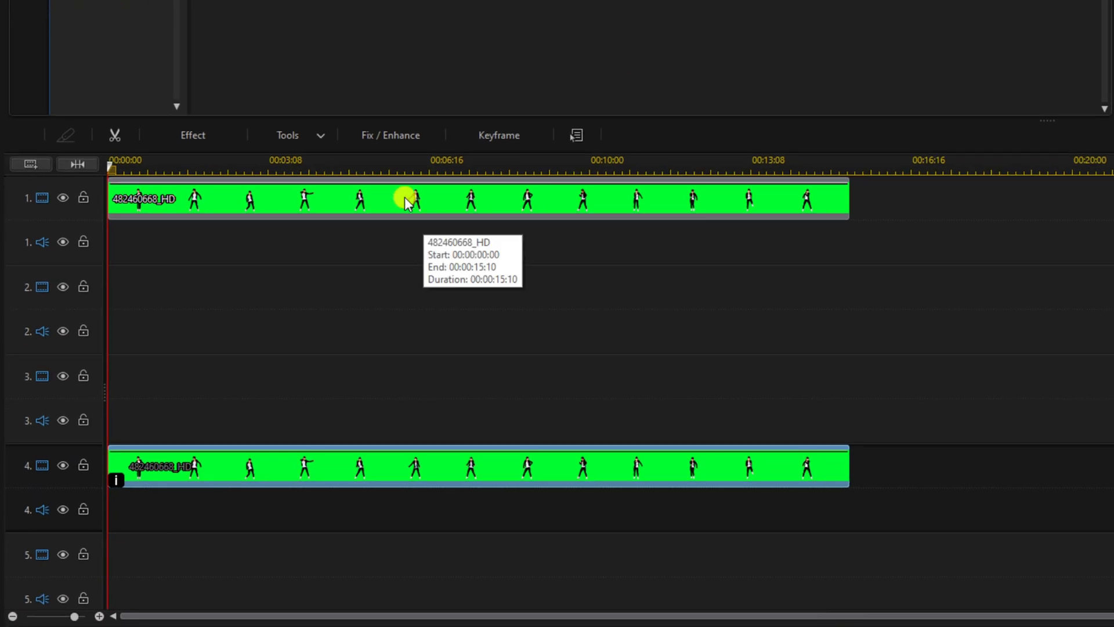
Step: Move the plain clip to track 5 and paste copies of the track-4 glow clip onto tracks 3, 2 and 1
left_click_drag(406, 200, 297, 559)
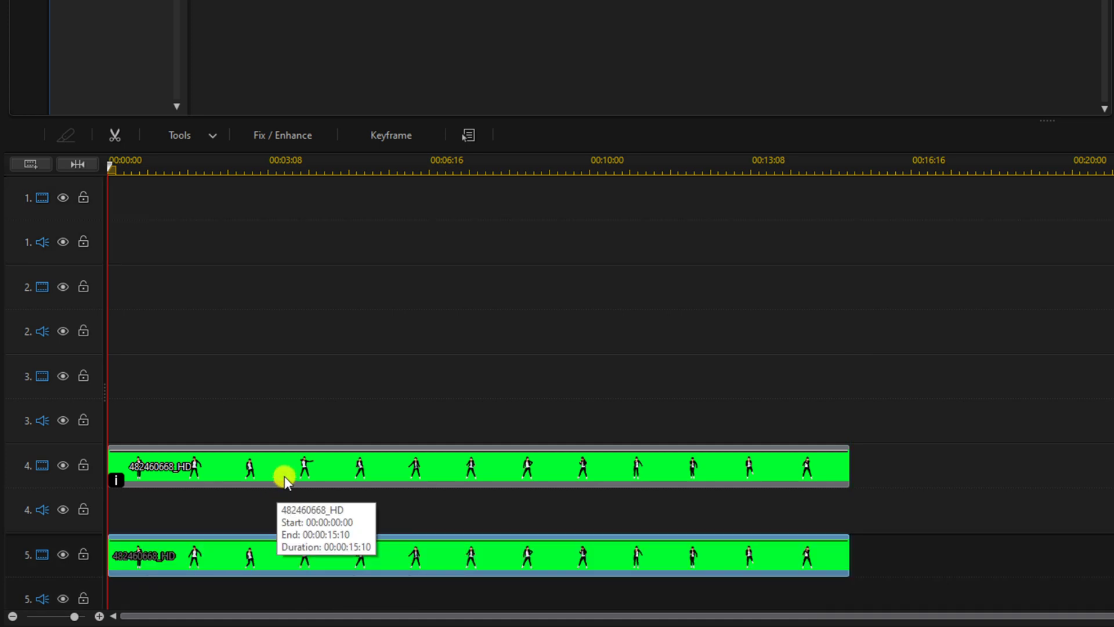
right_click(284, 476)
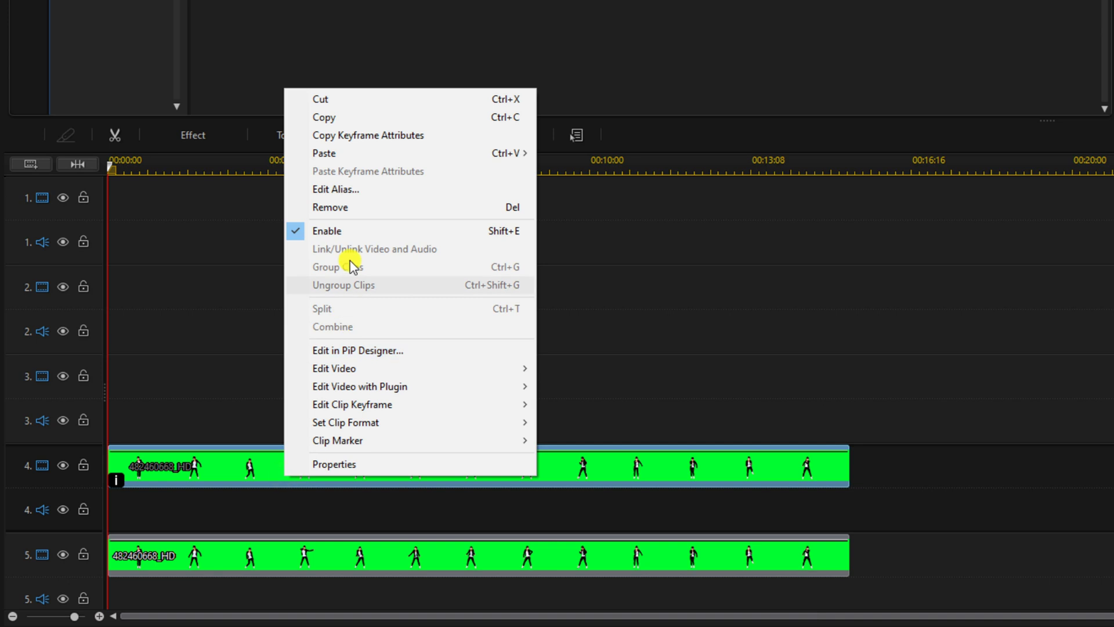
left_click(347, 118)
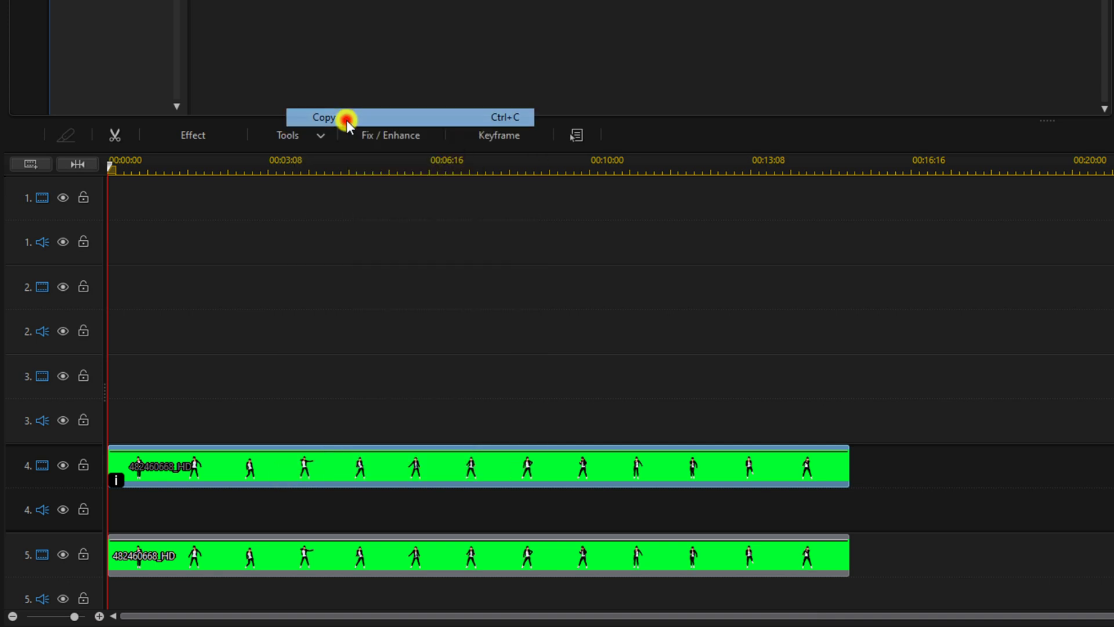
right_click(200, 373)
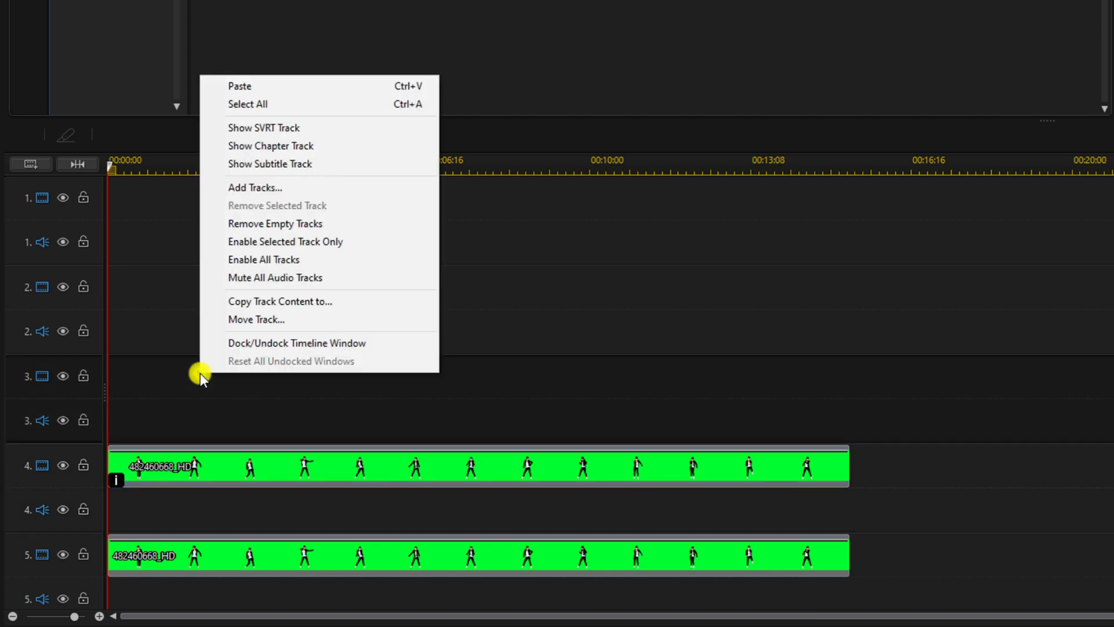
left_click(286, 86)
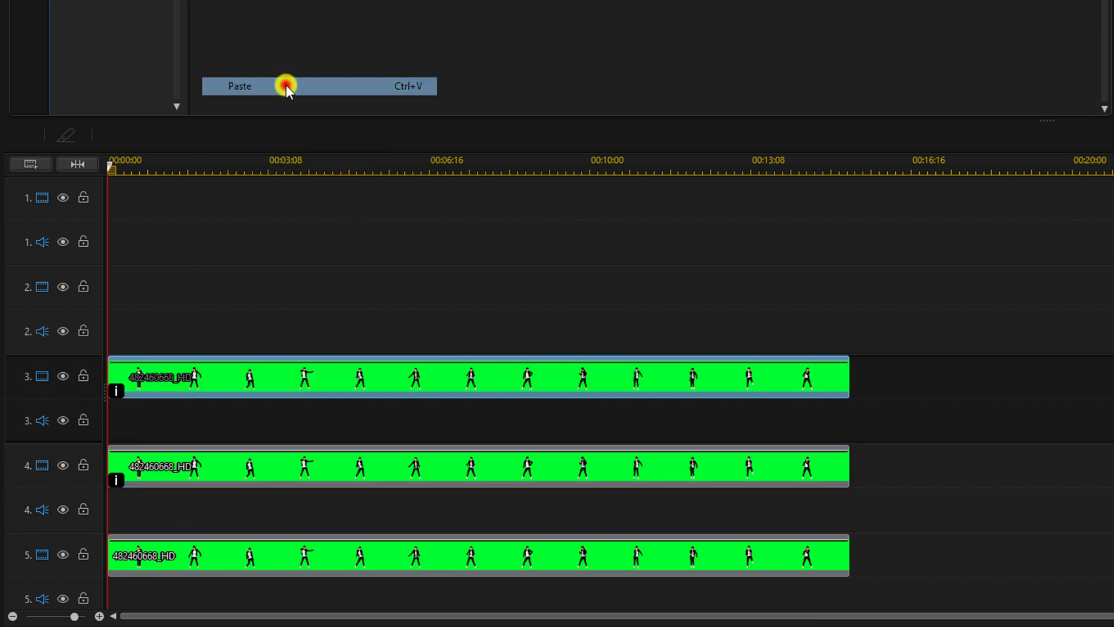
right_click(190, 296)
left_click(228, 308)
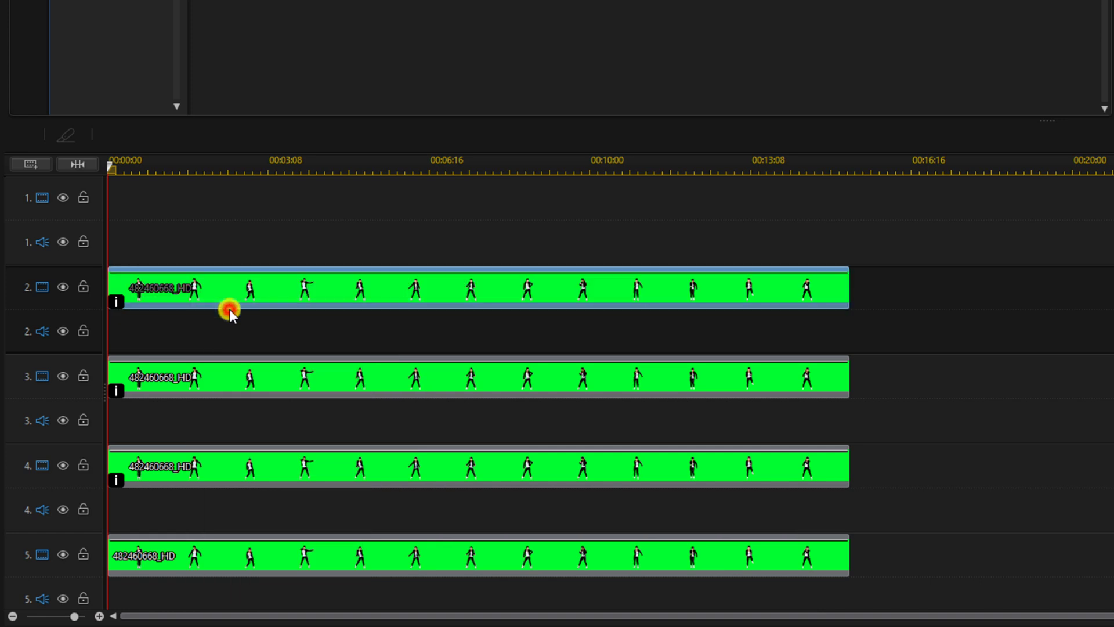
right_click(182, 200)
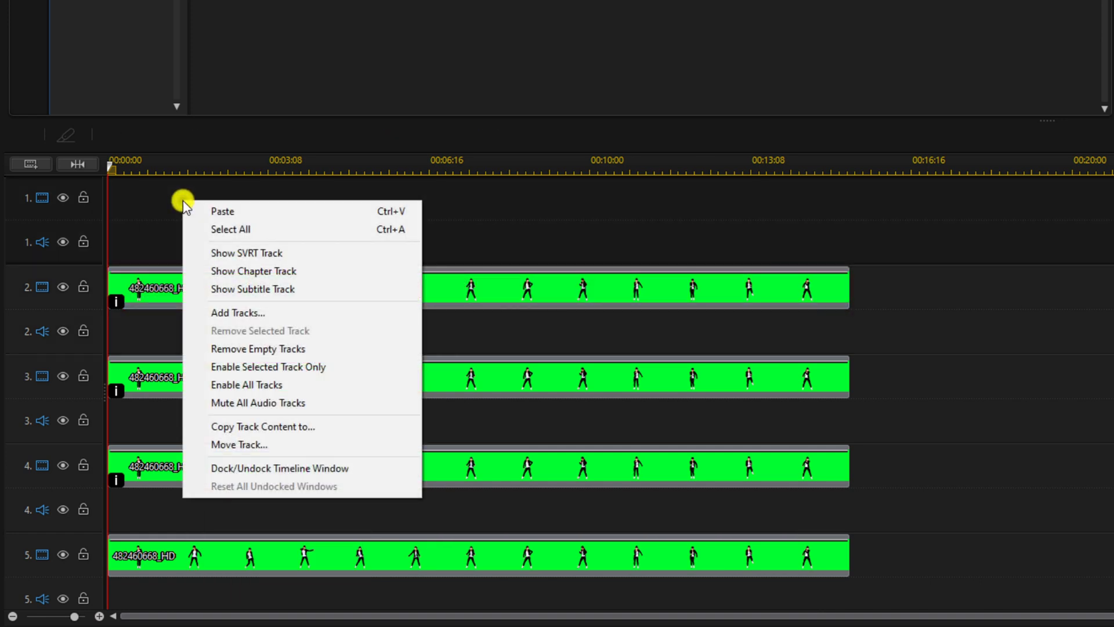
left_click(214, 209)
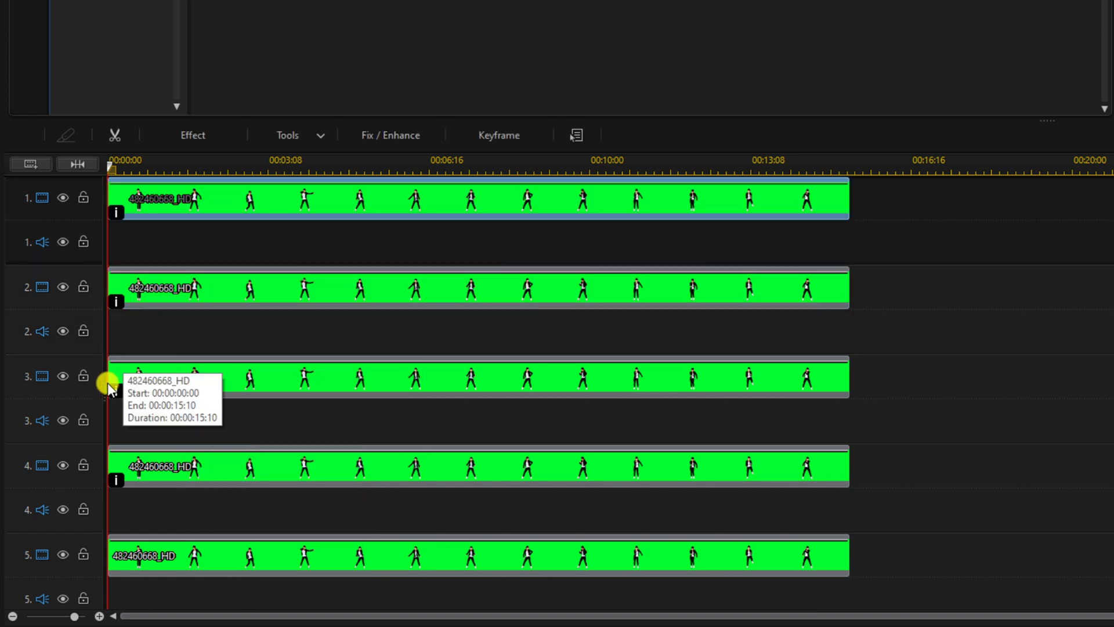
Step: Hide video tracks 5 and 4 from the preview
left_click(64, 555)
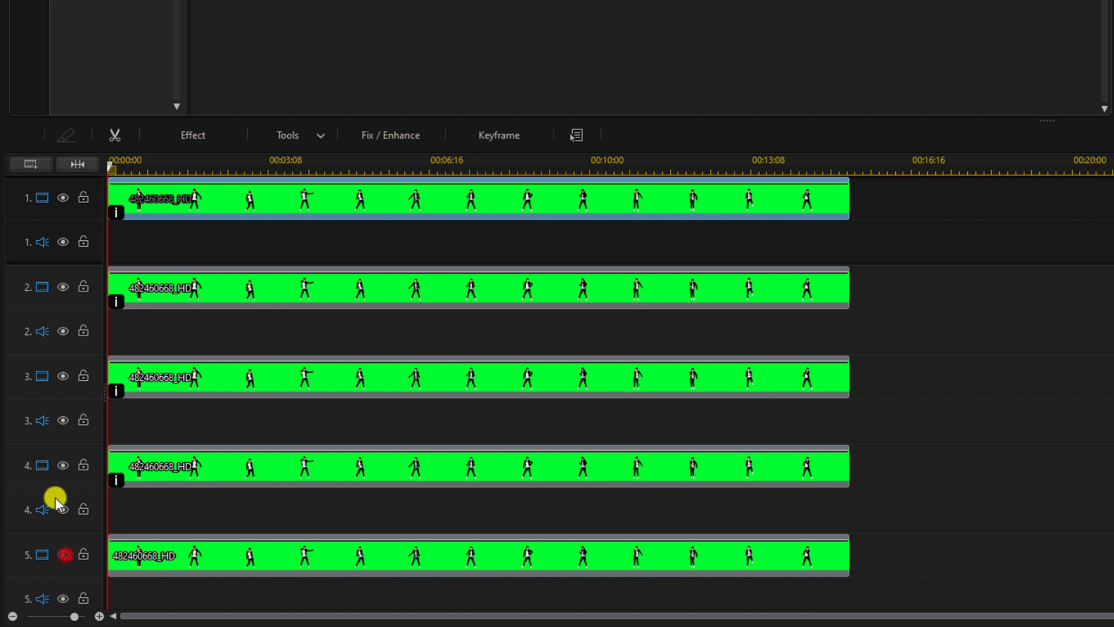
left_click(62, 466)
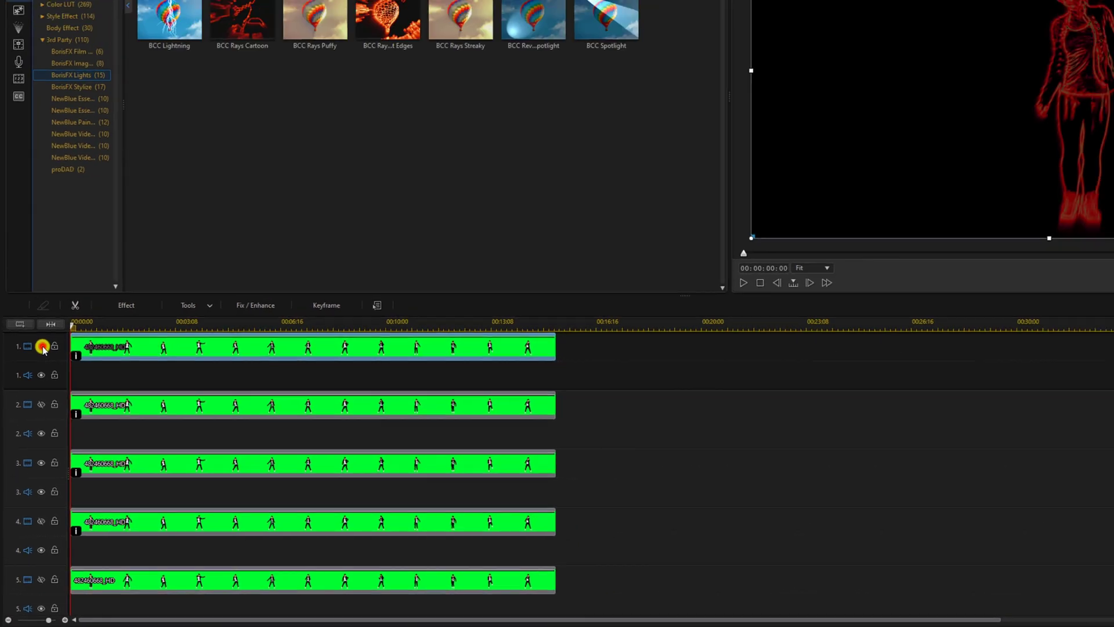
Step: Solo track 3 and set its glow clip's Hue to 50 for a blue glow
left_click(62, 197)
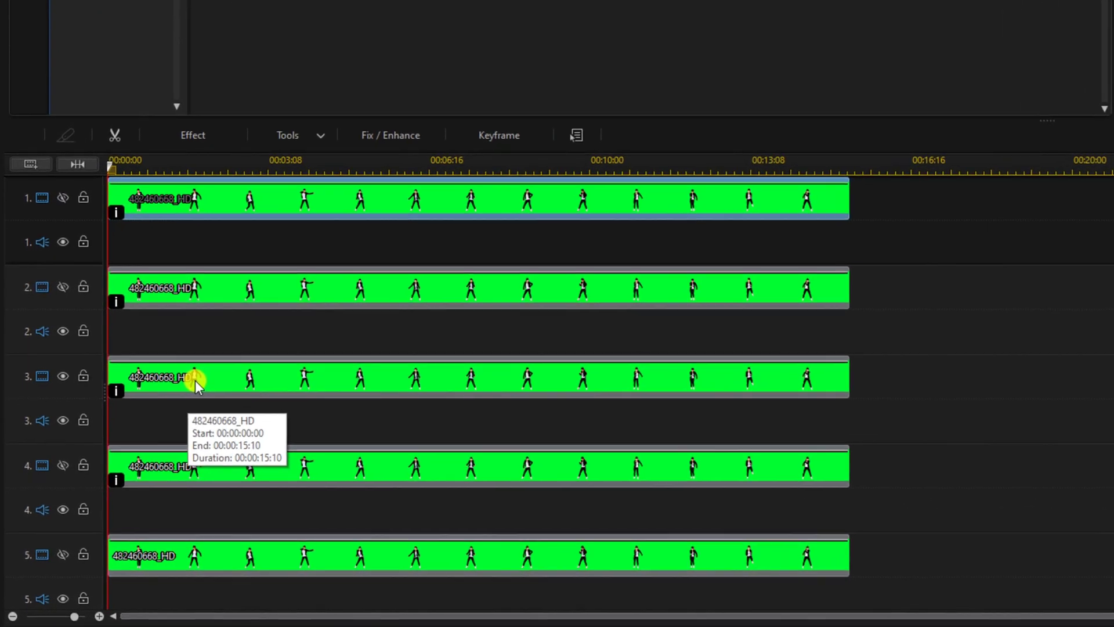
left_click(117, 481)
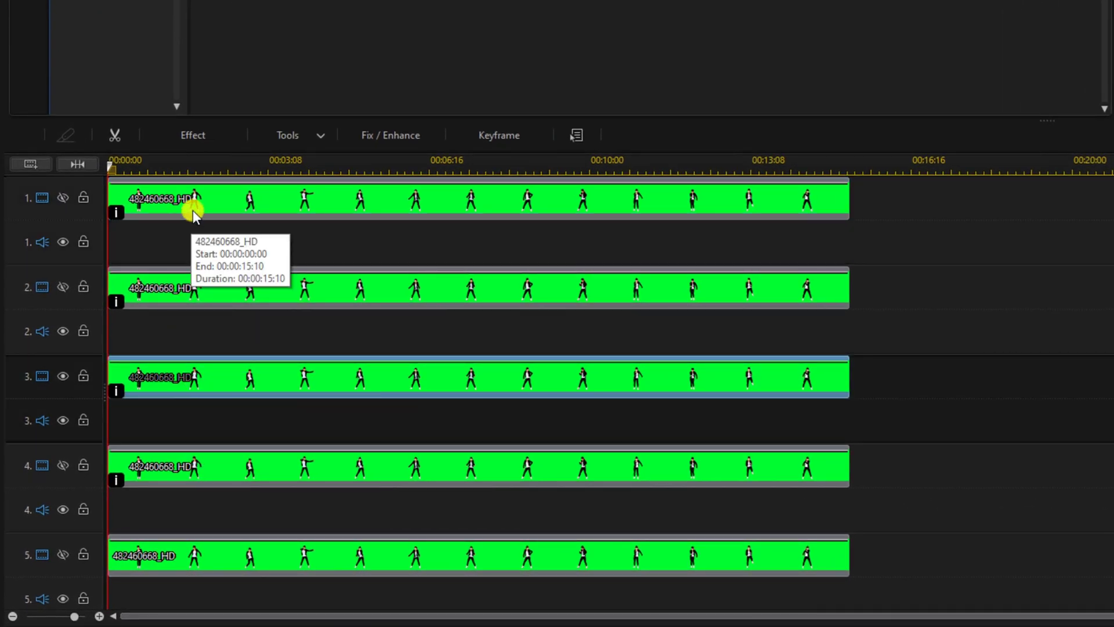
left_click(200, 135)
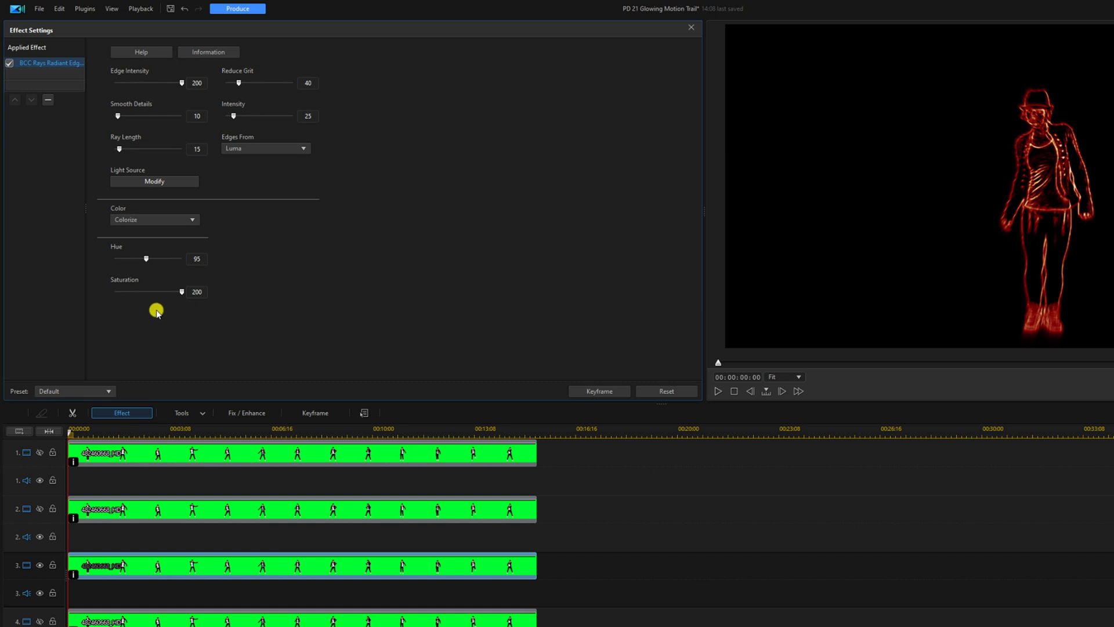
left_click(200, 259)
type("50")
key("Return")
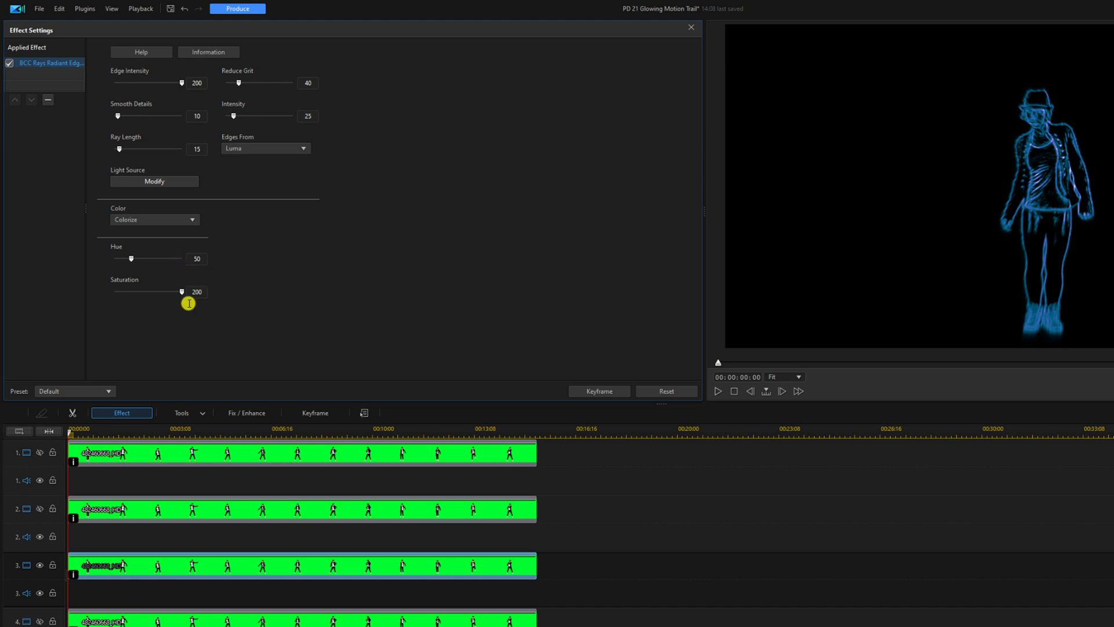
Step: Solo track 2 and set its glow clip's Hue to 110 for a yellow glow
left_click(39, 564)
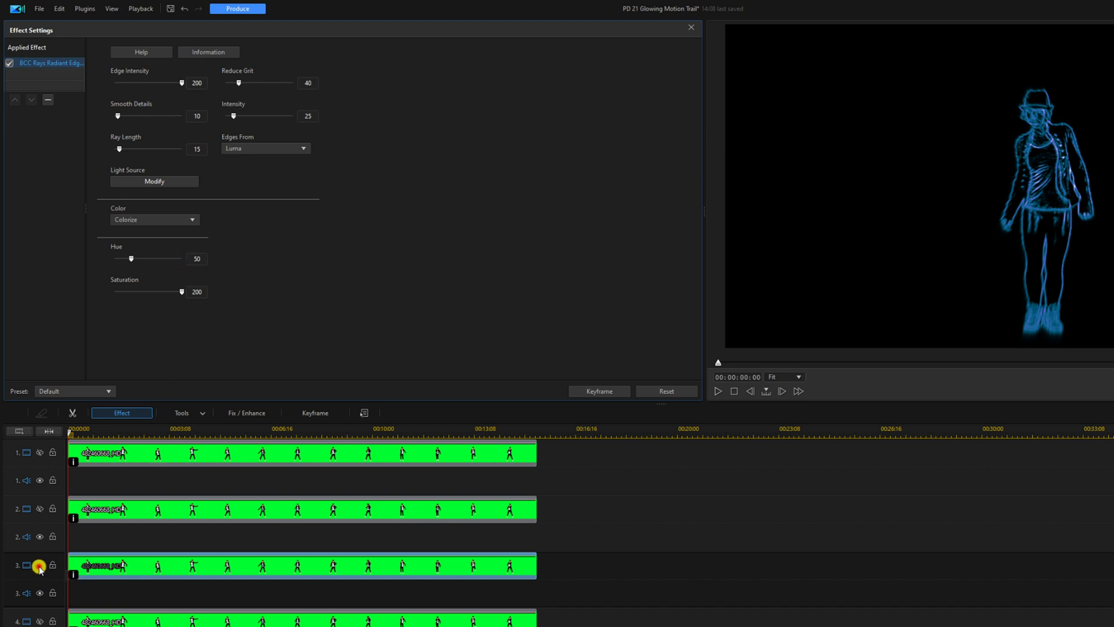
left_click(39, 509)
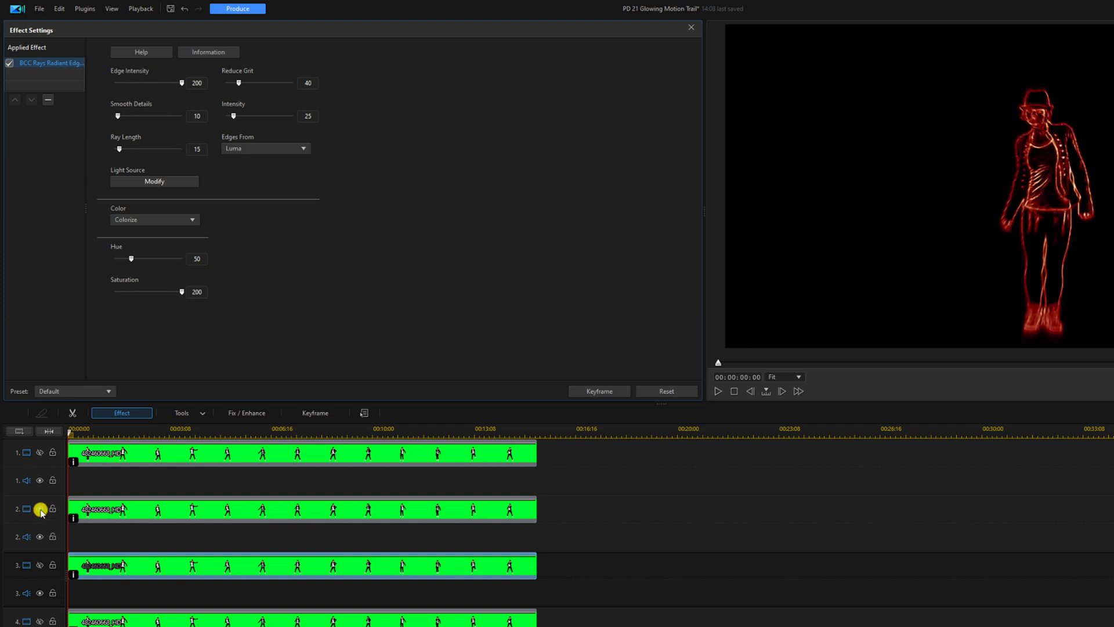
left_click(131, 515)
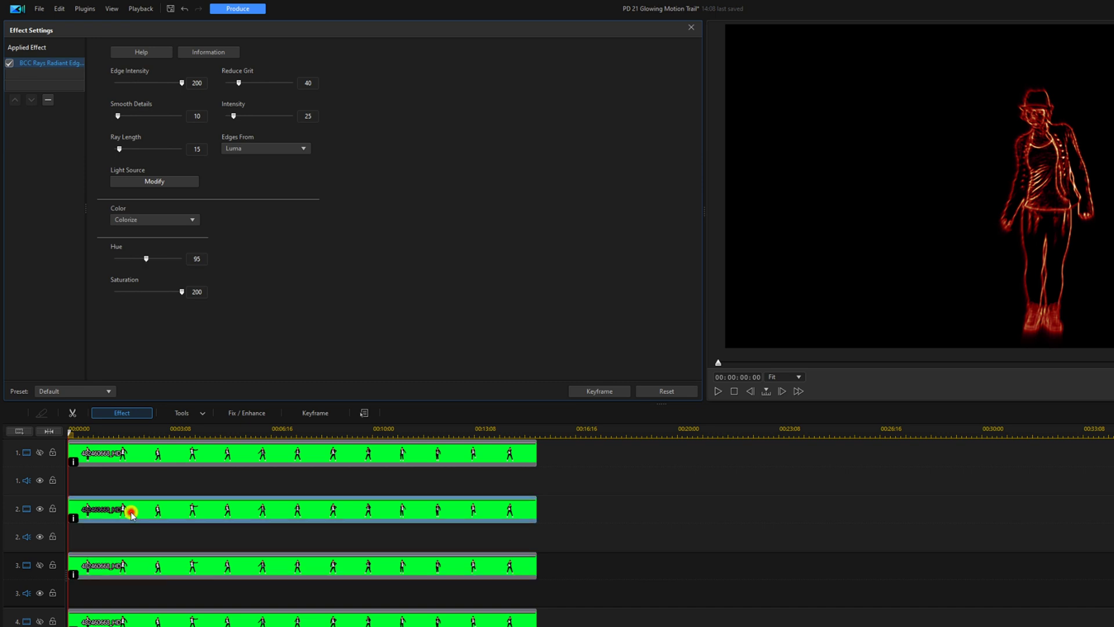
double_click(199, 258)
type("110")
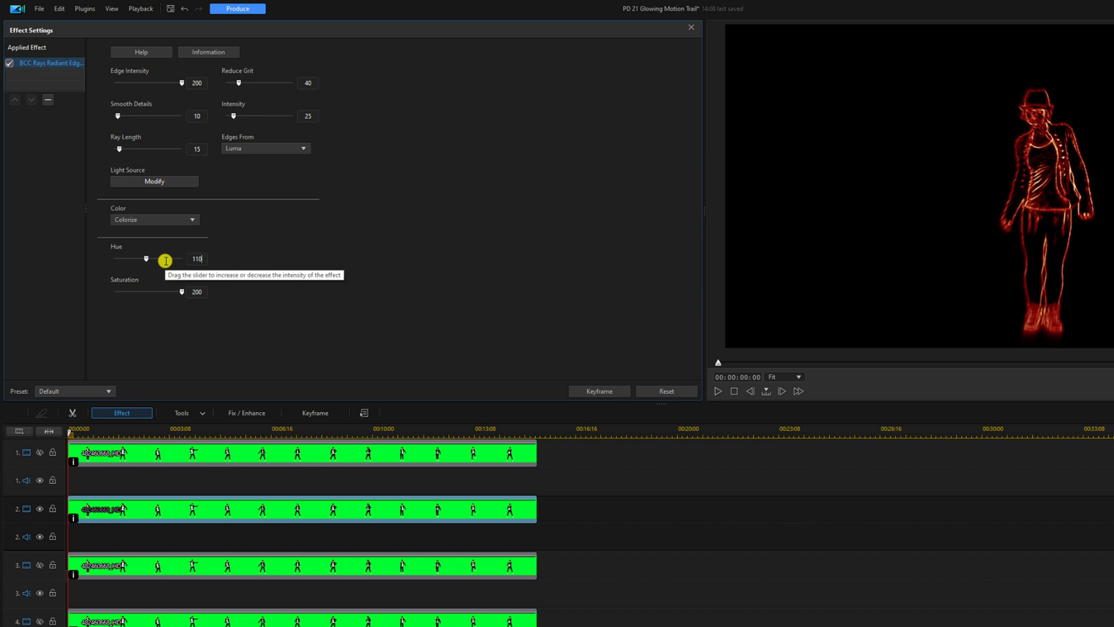
key("Return")
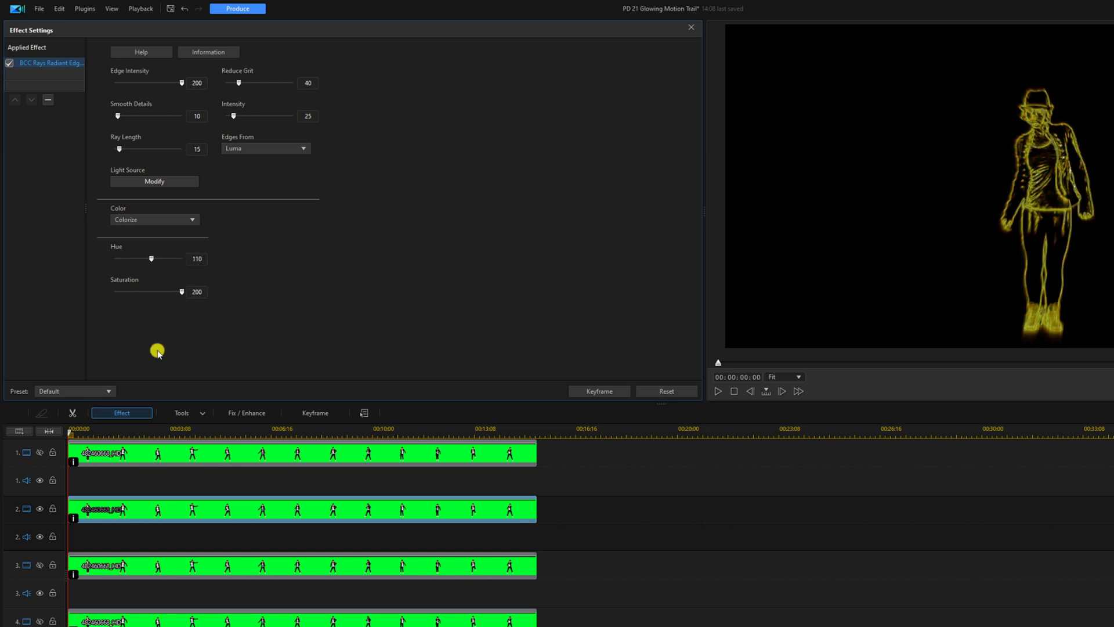
Step: Solo track 1 and set its glow clip's Hue to 15
left_click(39, 508)
left_click(39, 452)
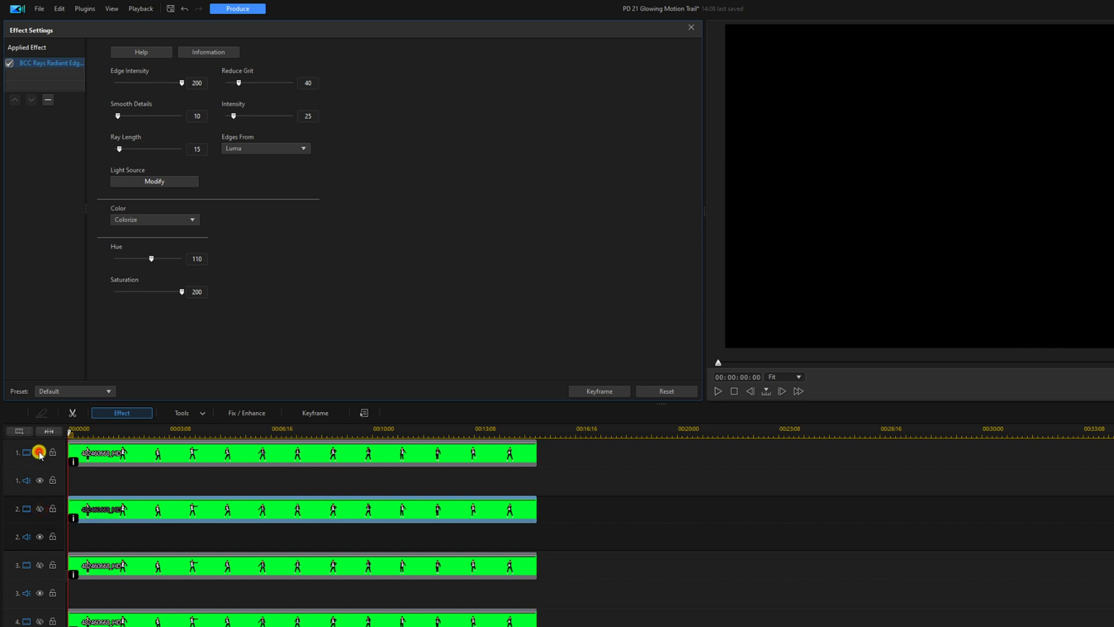
left_click(177, 457)
left_click(203, 258)
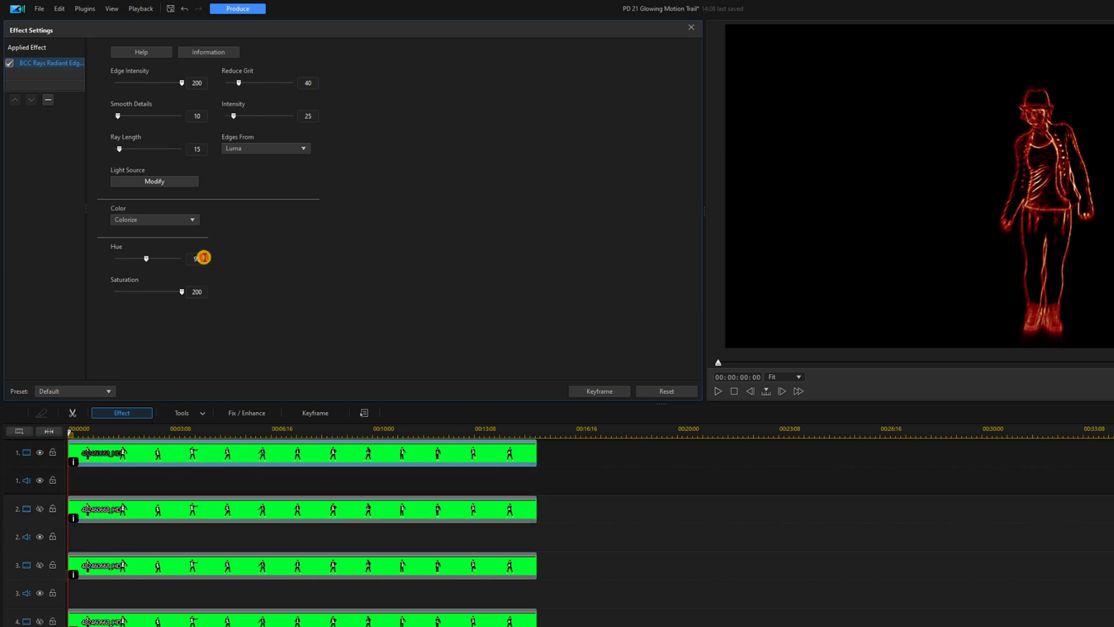
double_click(204, 257)
type("15")
key("Return")
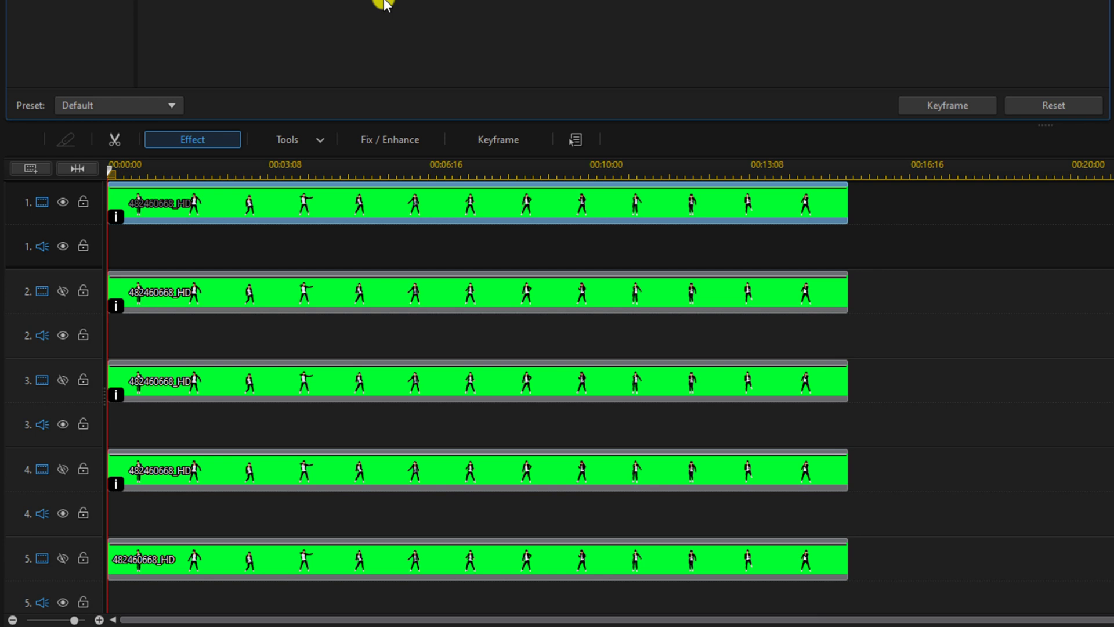
Step: Stagger the clips on tracks 4, 3, 2 and 1 progressively later in time
left_click(222, 473)
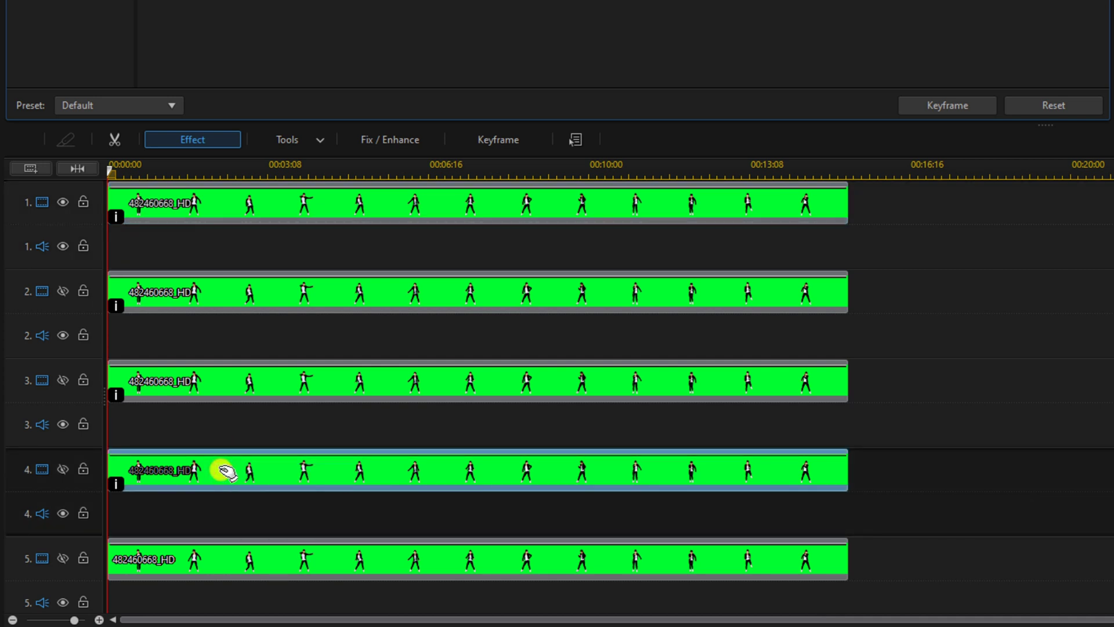
left_click_drag(222, 473, 240, 473)
left_click_drag(224, 386, 254, 385)
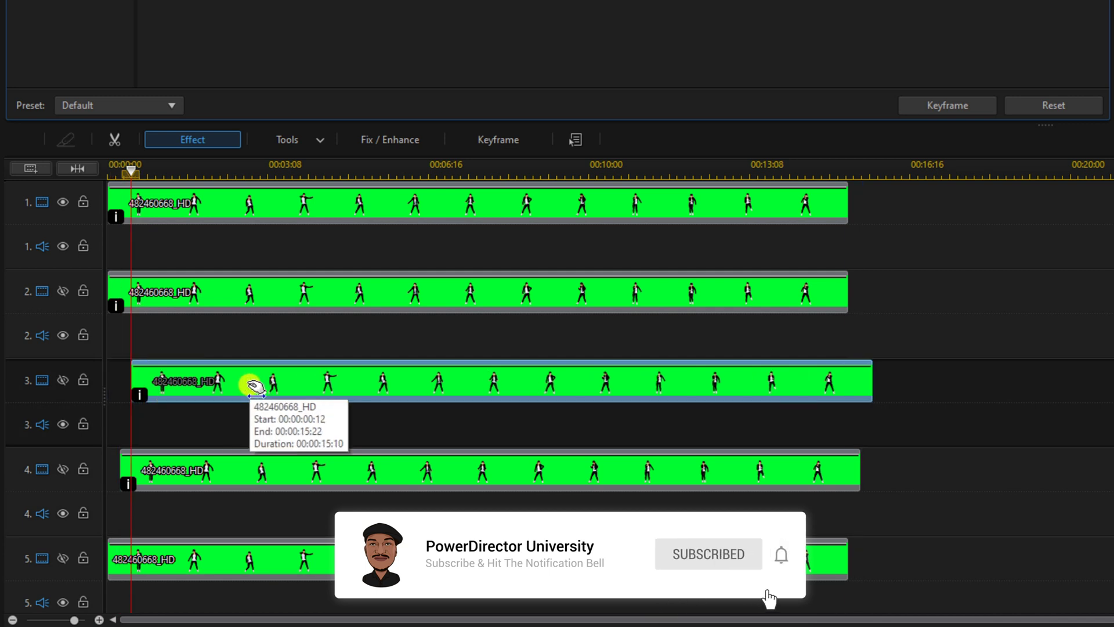
left_click_drag(219, 288, 255, 290)
left_click_drag(252, 206, 288, 208)
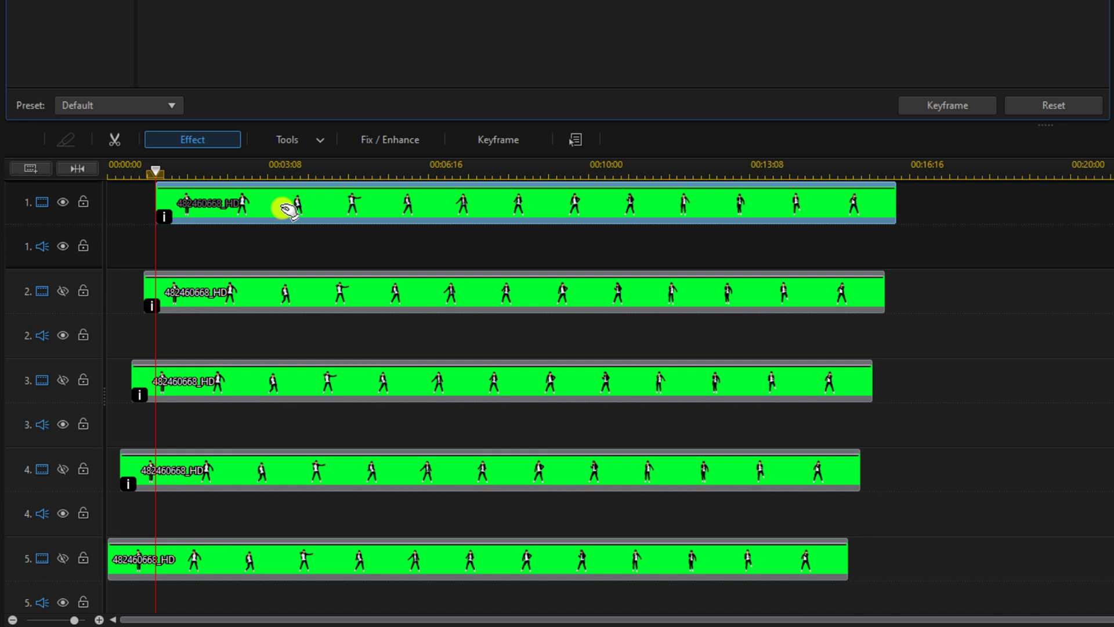
Step: Make video tracks 2, 3, 4 and 5 visible again
left_click(61, 291)
left_click(63, 380)
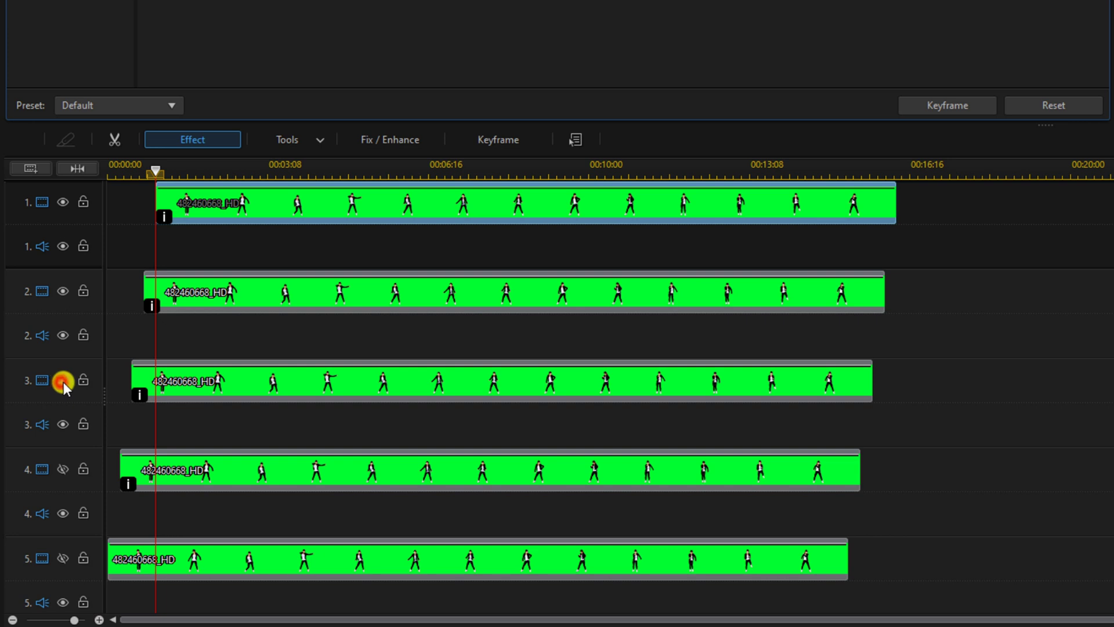
left_click(60, 468)
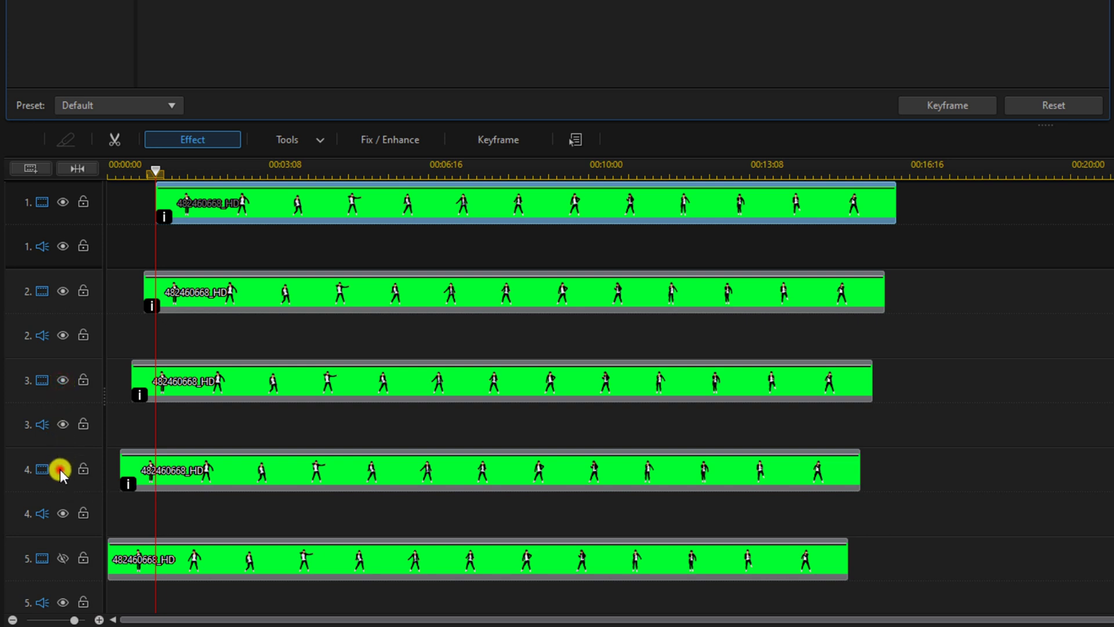
left_click(60, 560)
Step: Add one effect track positioned above track 5 using the Add Tracks dialog
right_click(16, 552)
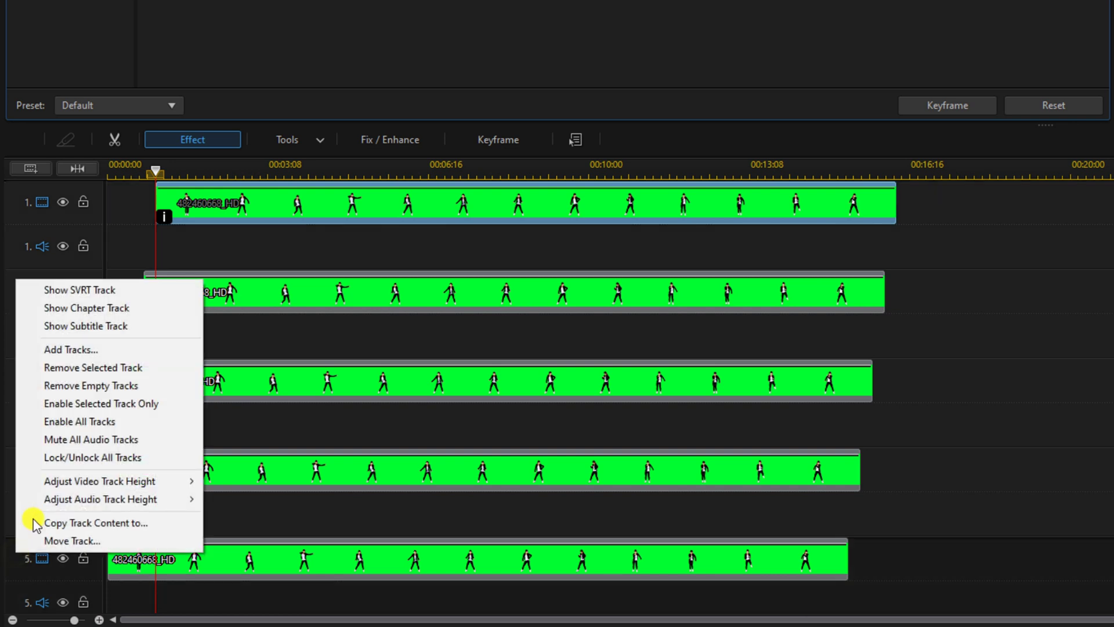
left_click(92, 351)
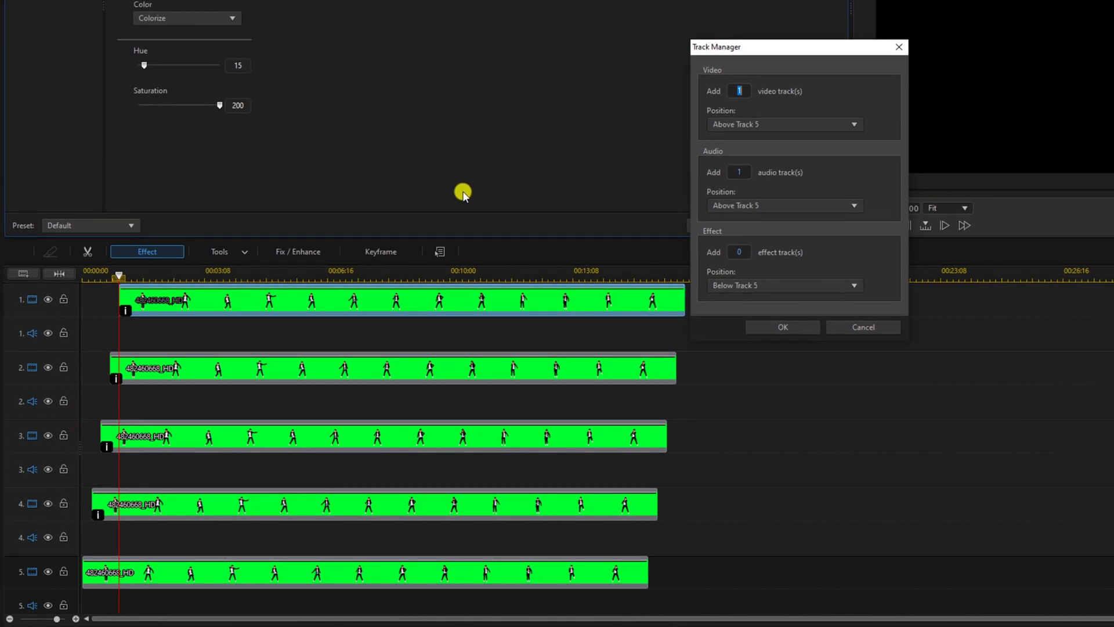
double_click(740, 170)
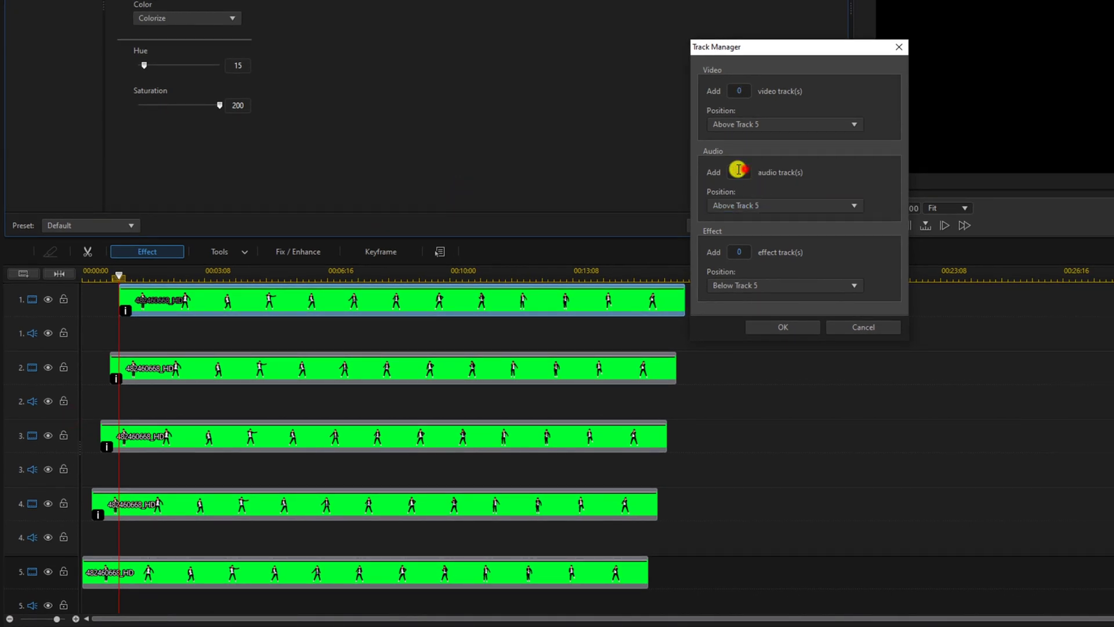
double_click(742, 251)
type("1")
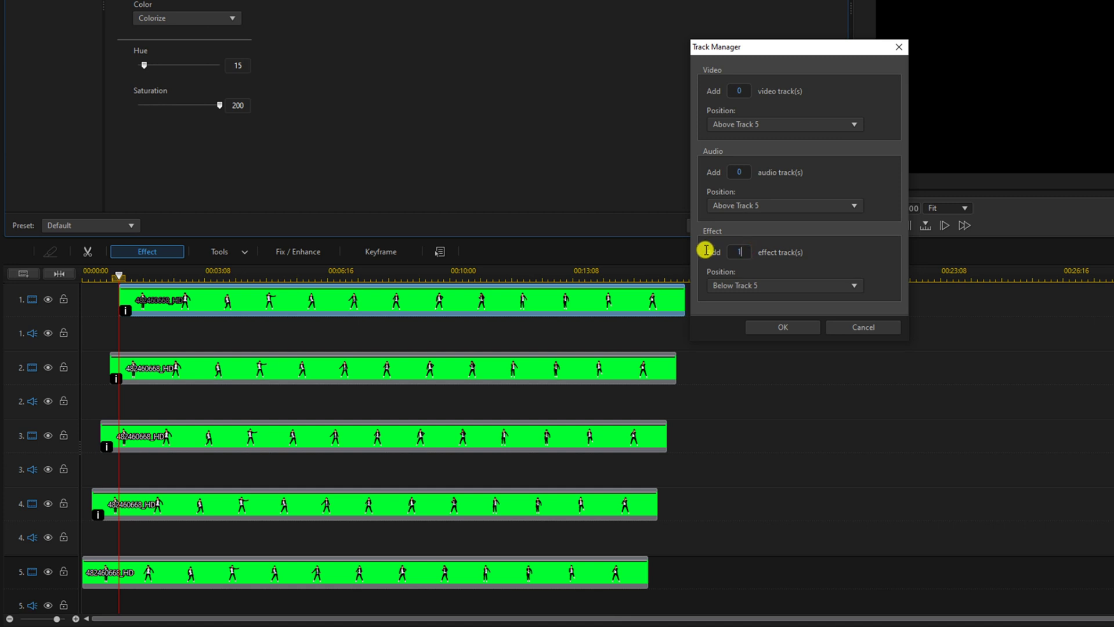
left_click(842, 285)
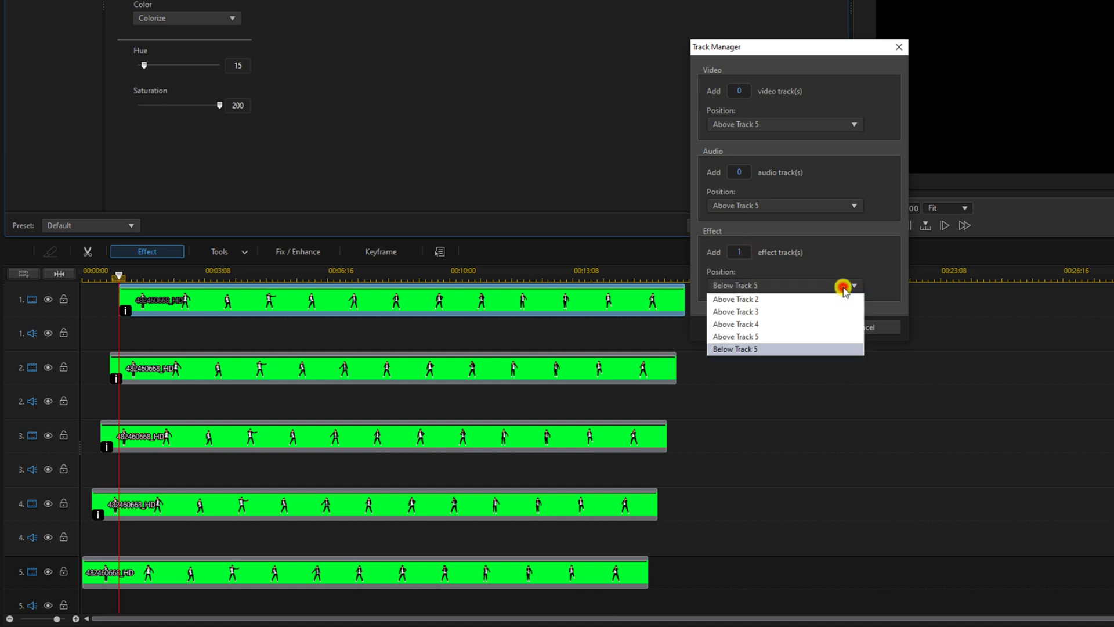
left_click(763, 335)
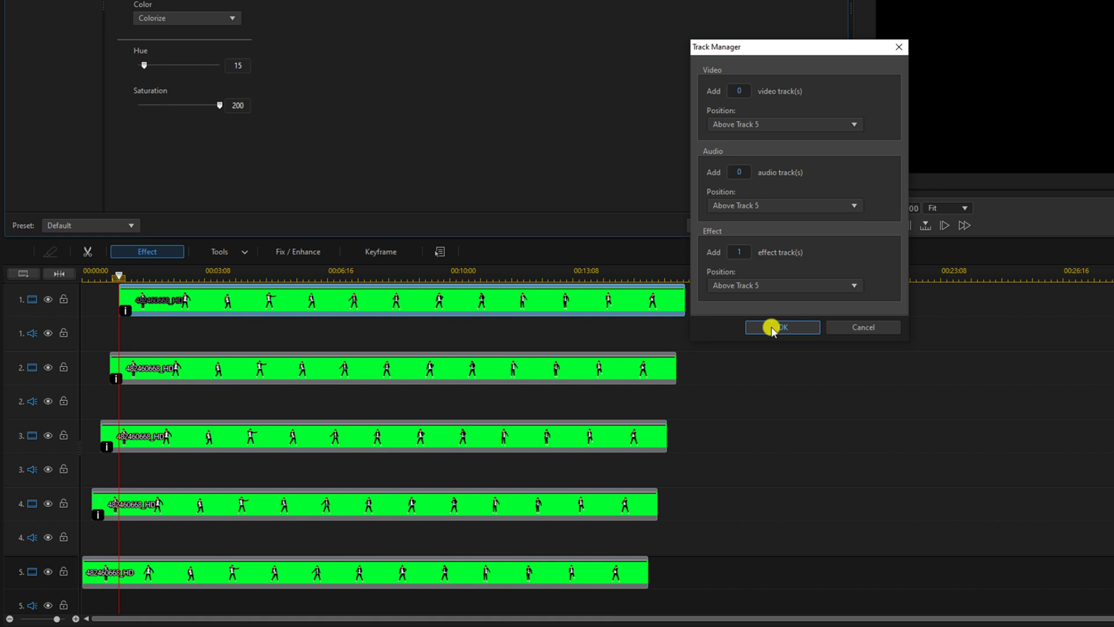
left_click(771, 327)
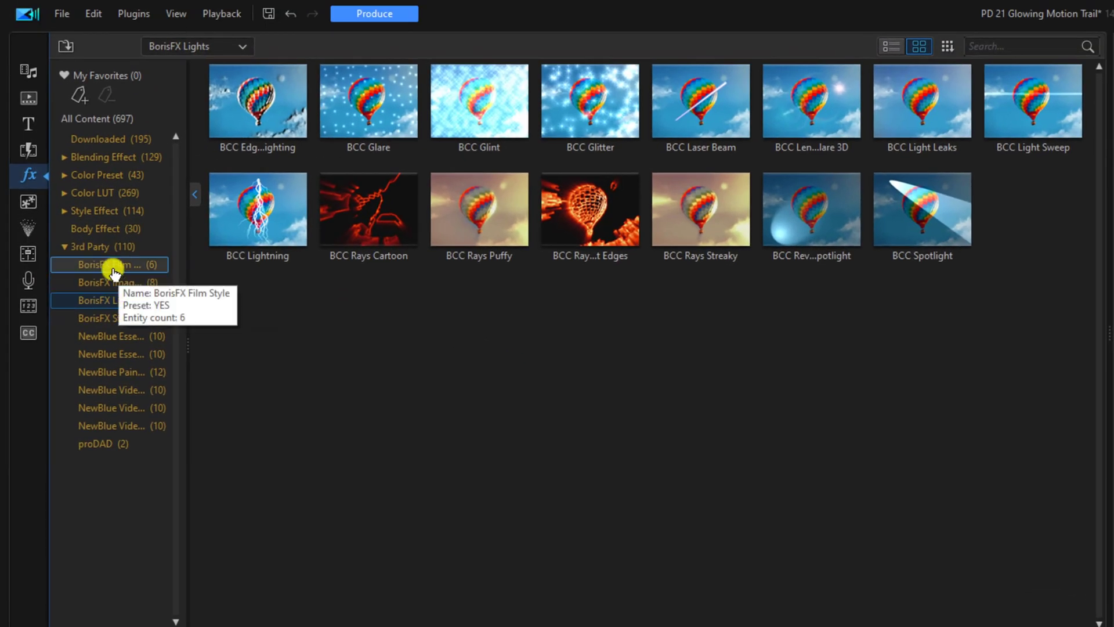
Step: Place BCC Fast Film Glow from BorisFX Film Style on the effect track, stretched to about 00:00:16:10
left_click(112, 268)
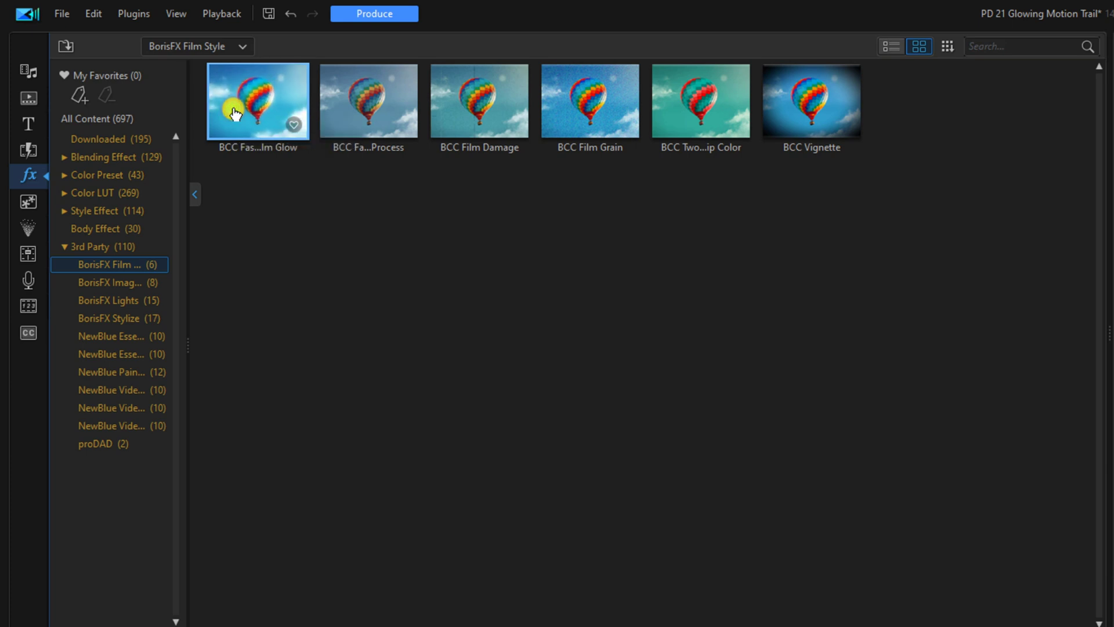
left_click_drag(234, 113, 121, 547)
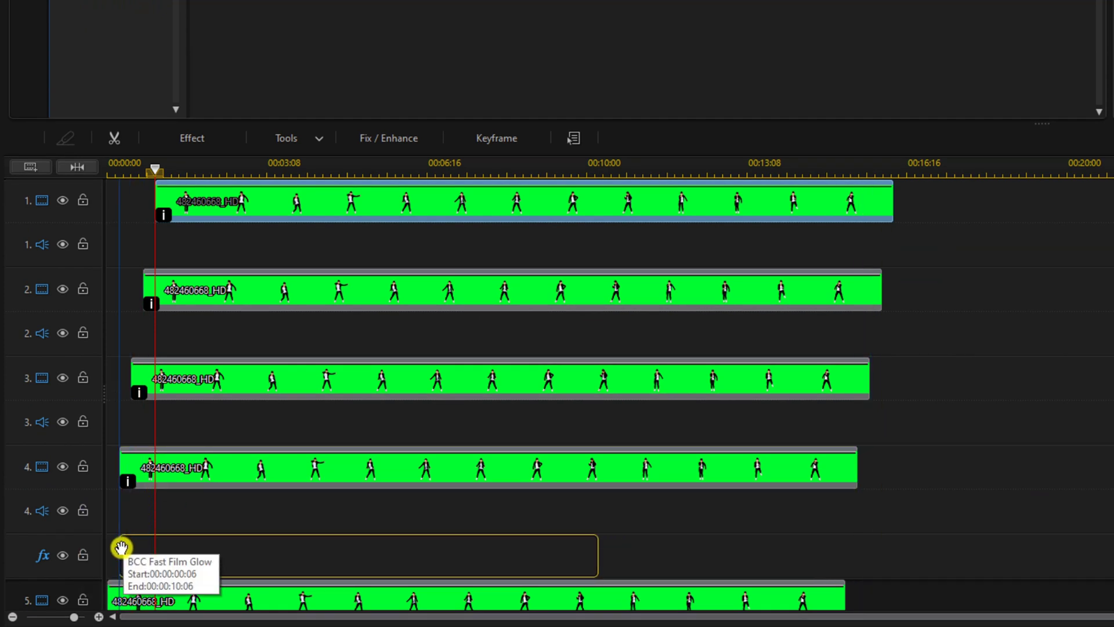
left_click_drag(121, 547, 122, 545)
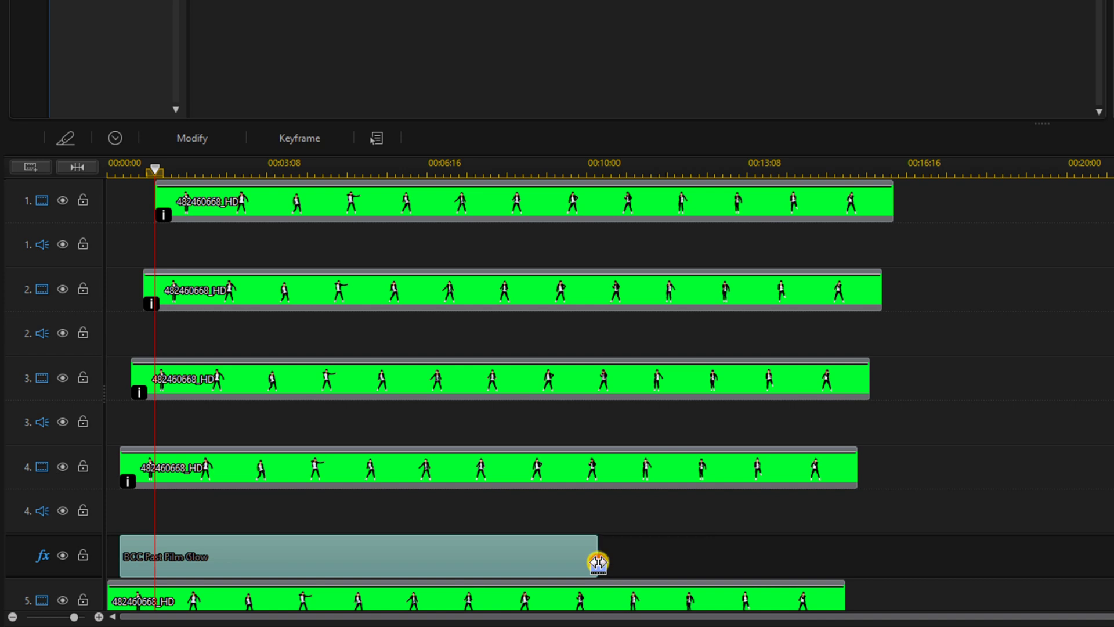
left_click_drag(597, 562, 888, 544)
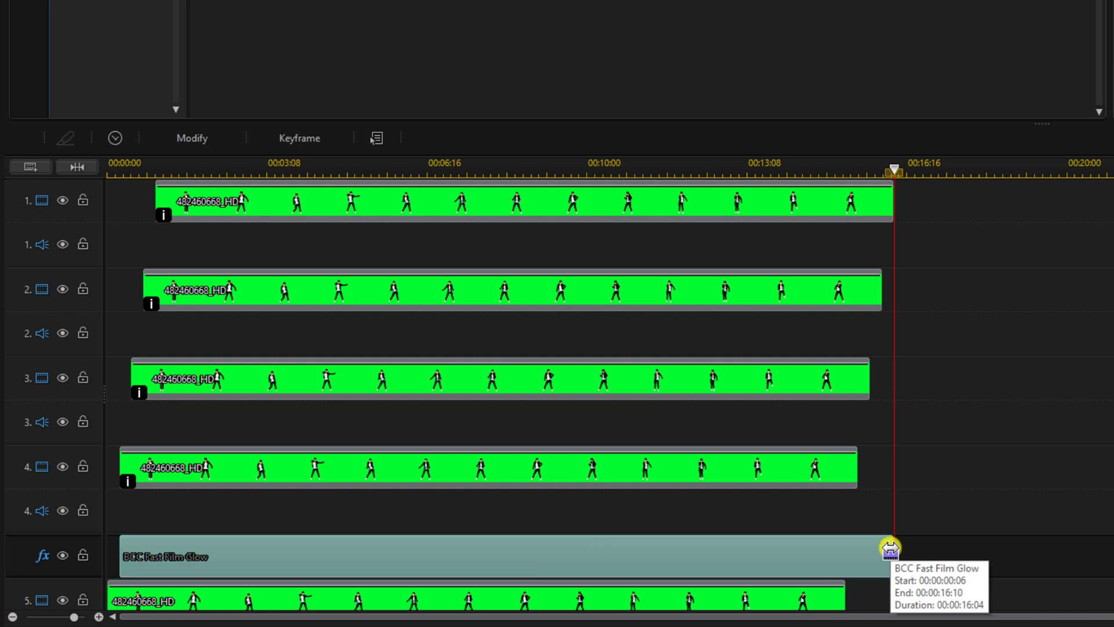
Step: Give BCC Fast Film Glow a Glow Intensity of 100 and a Glow Radius of 12
left_click(177, 140)
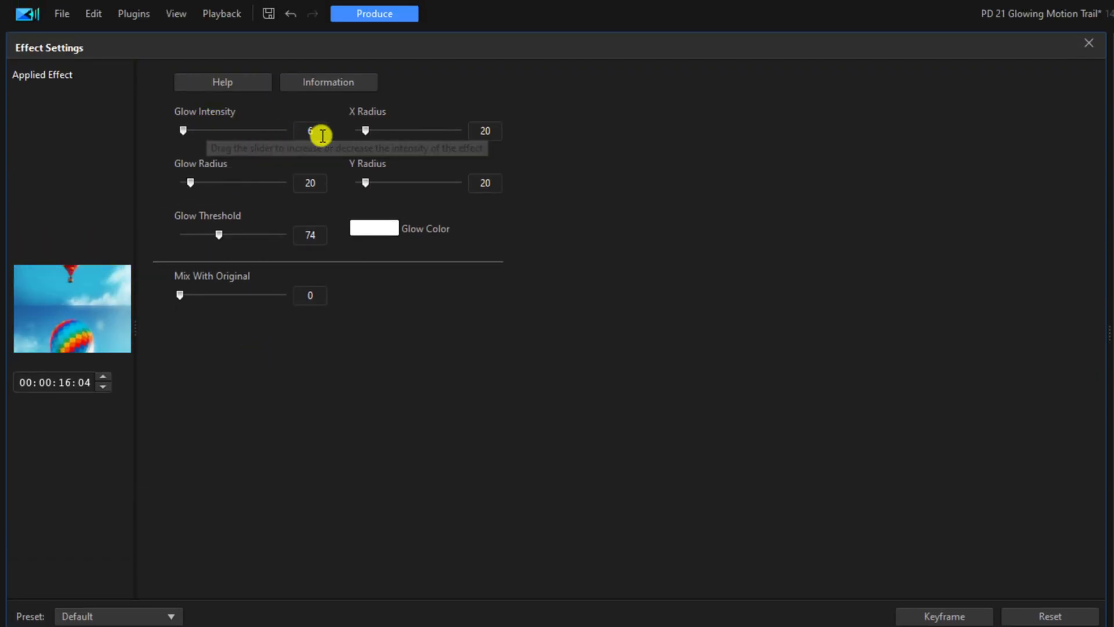
left_click(299, 127)
type("100")
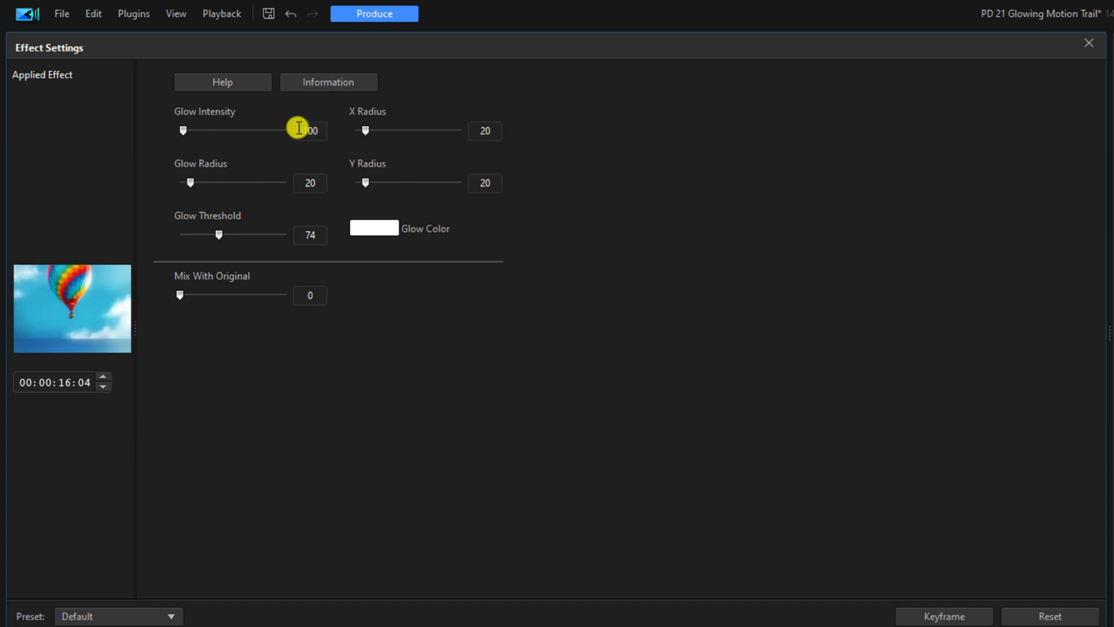
key("Return")
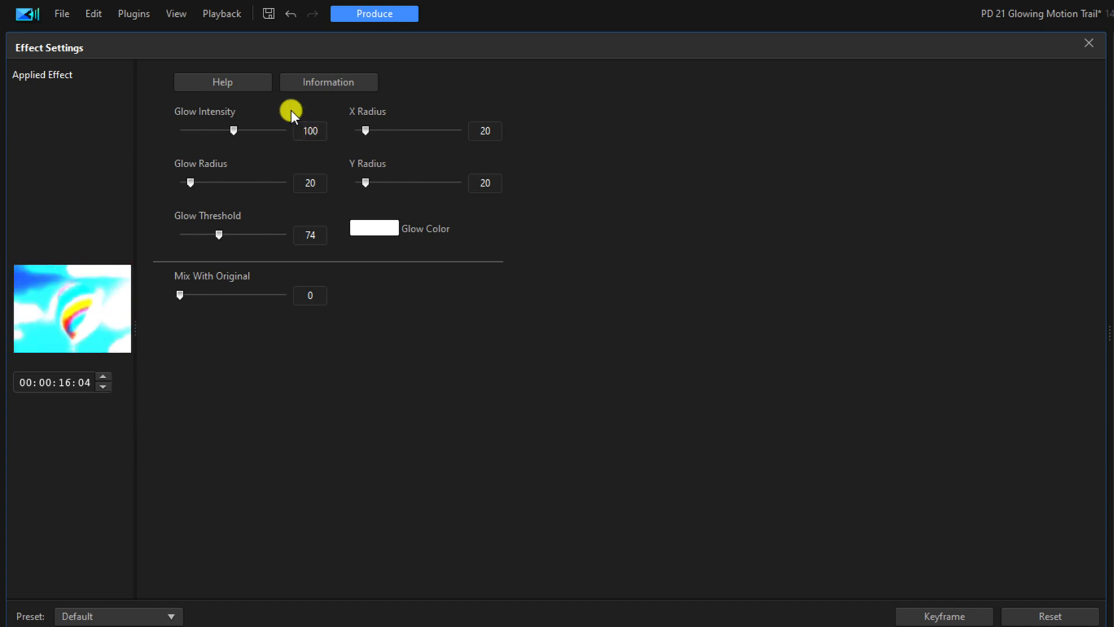
left_click(316, 182)
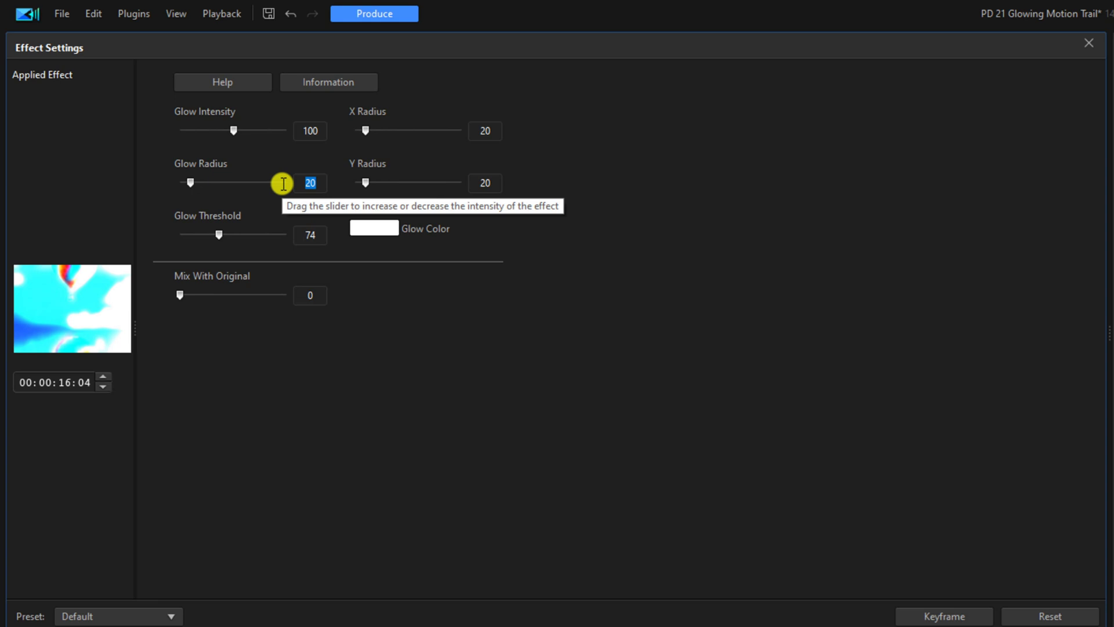
type("12")
key("Return")
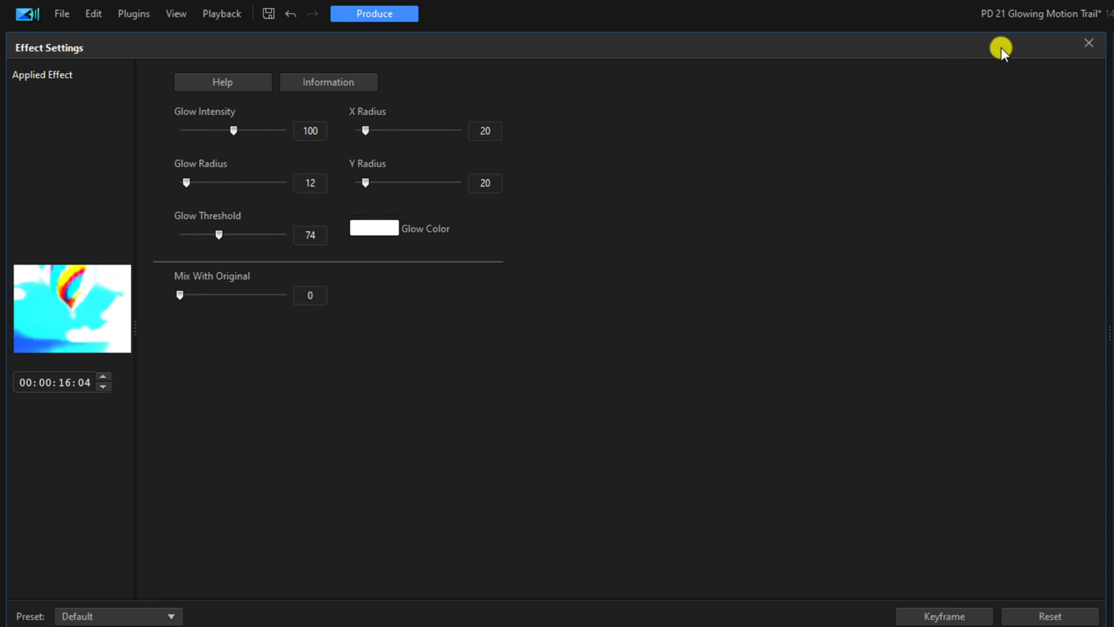
left_click(1091, 44)
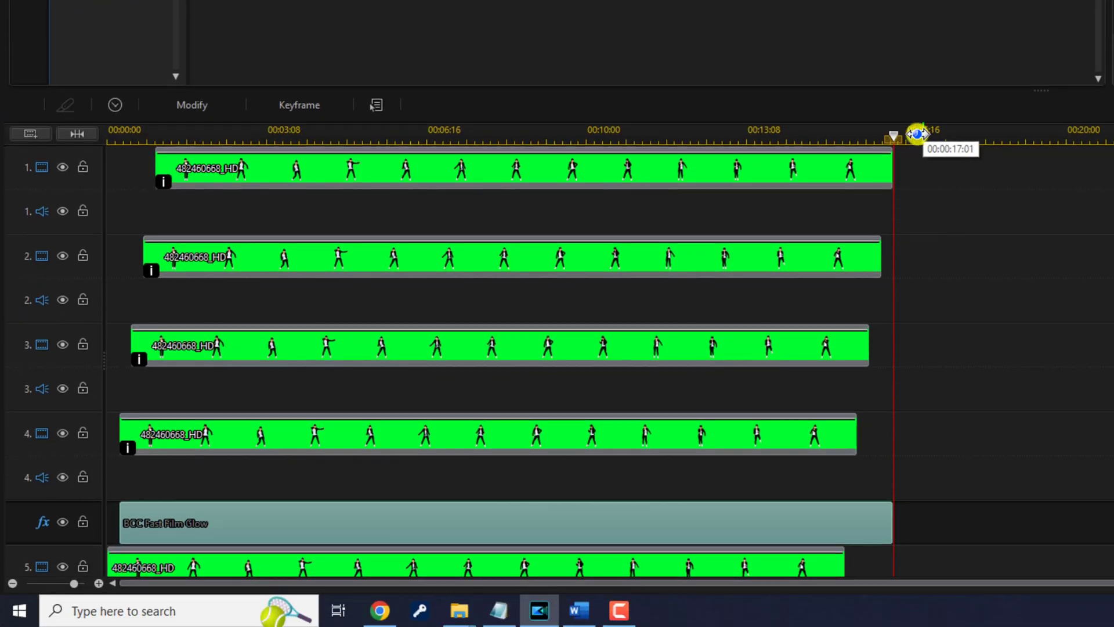
Step: Reposition the playhead a few seconds into the project and render a preview of the timeline
left_click_drag(896, 134, 8, 169)
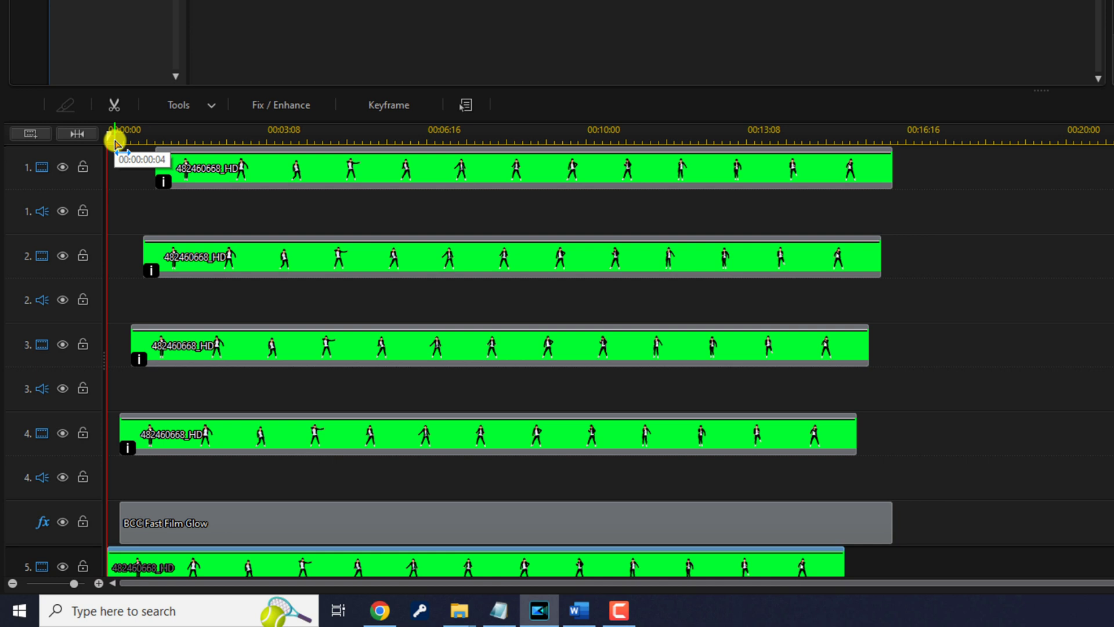
left_click_drag(114, 143, 912, 161)
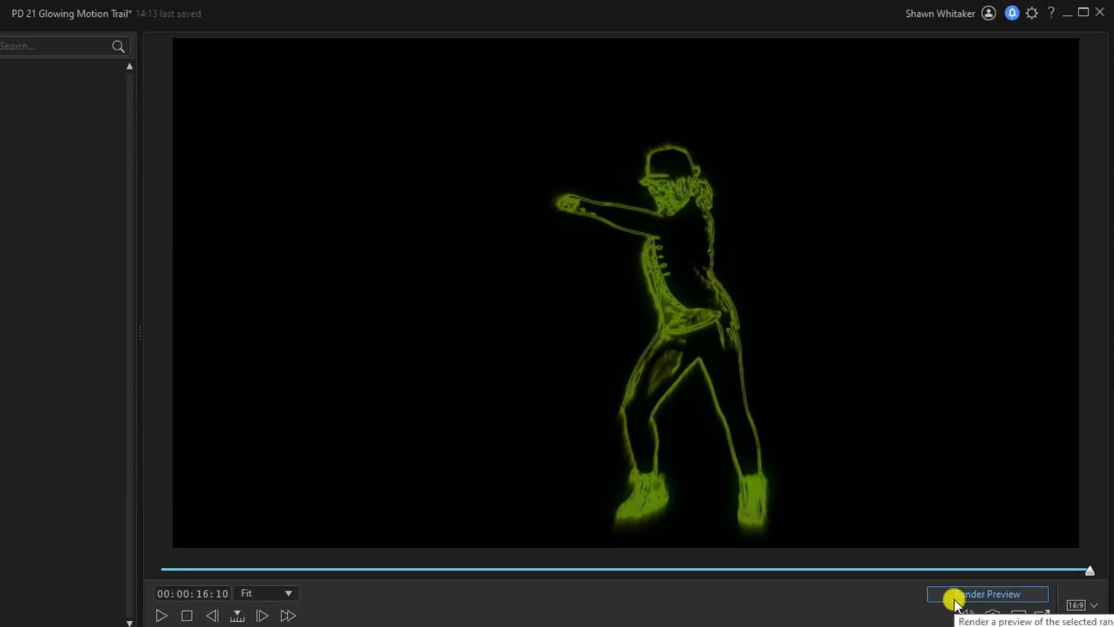
left_click(954, 598)
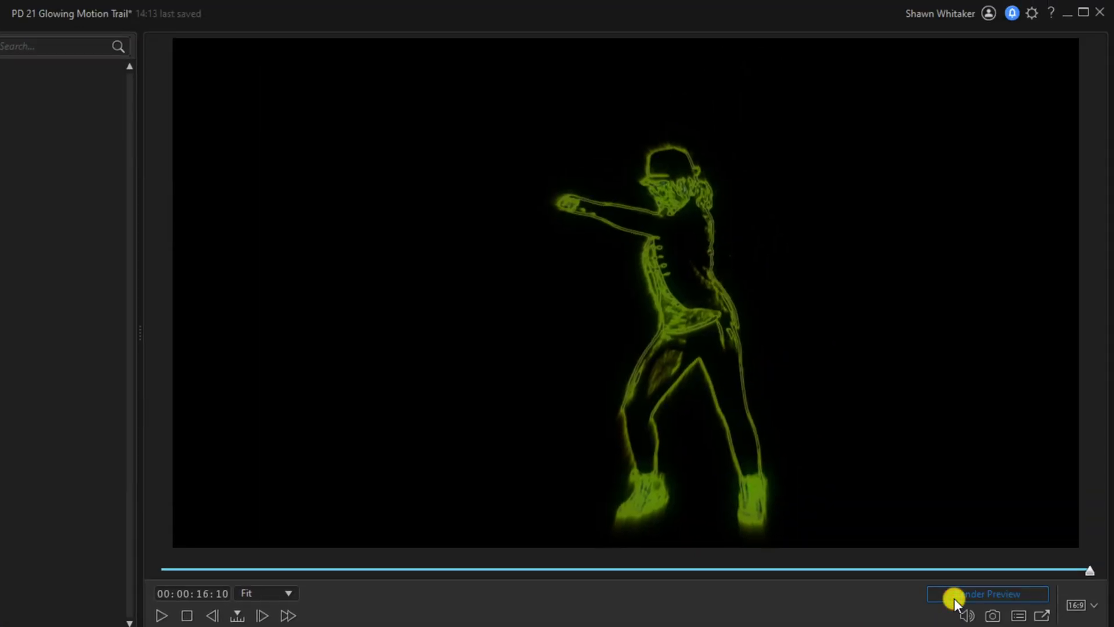
left_click(953, 598)
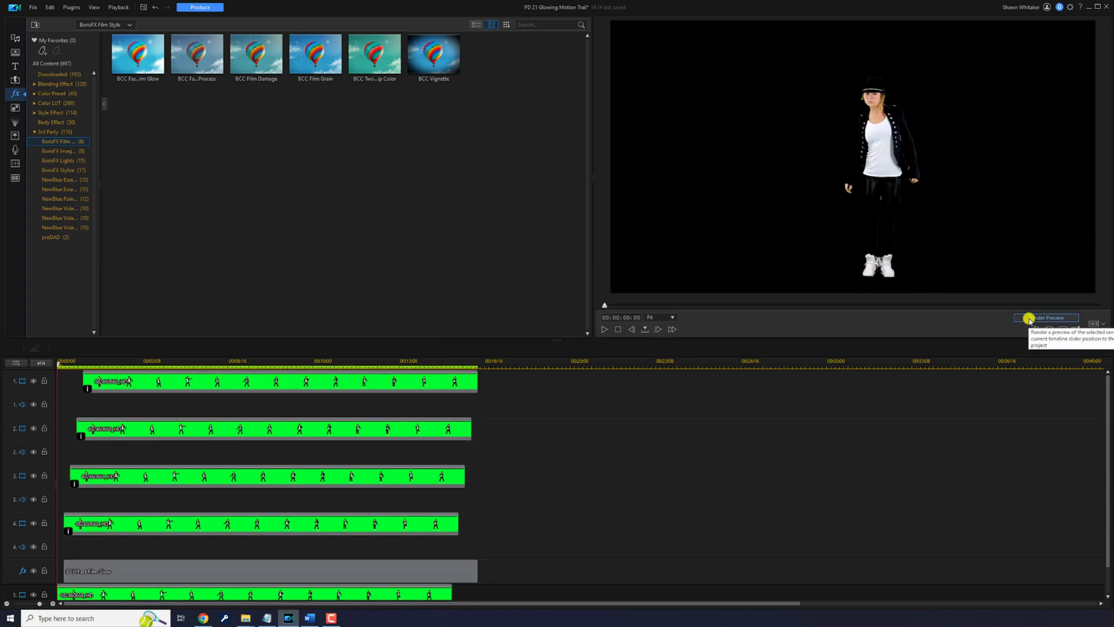
Step: Play the timeline to check the dancer's red, blue, yellow and green glowing trail
left_click(603, 330)
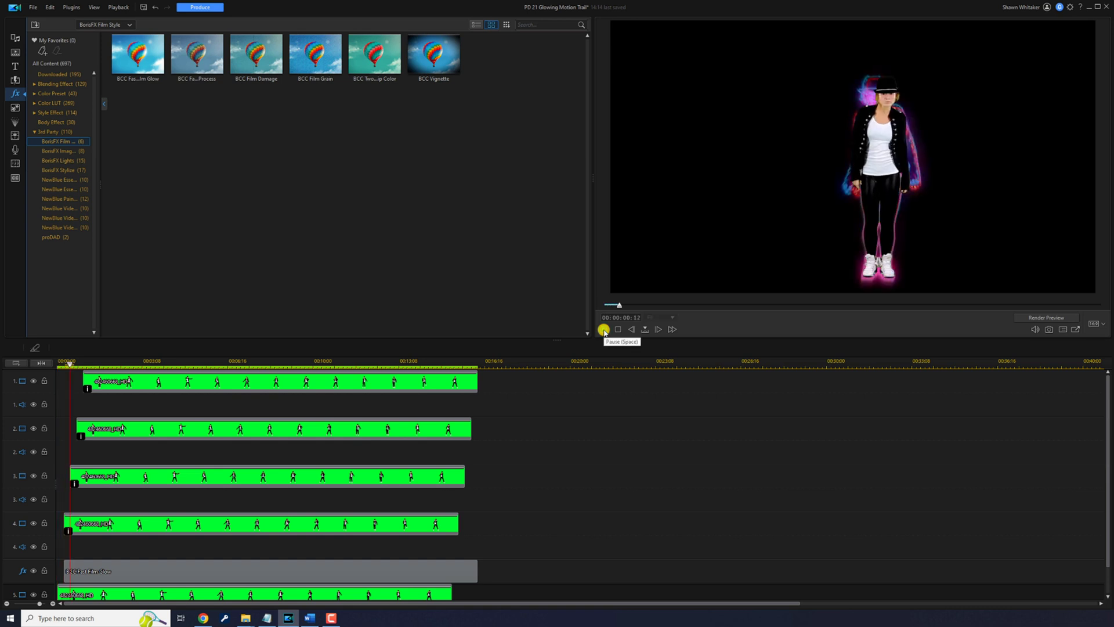